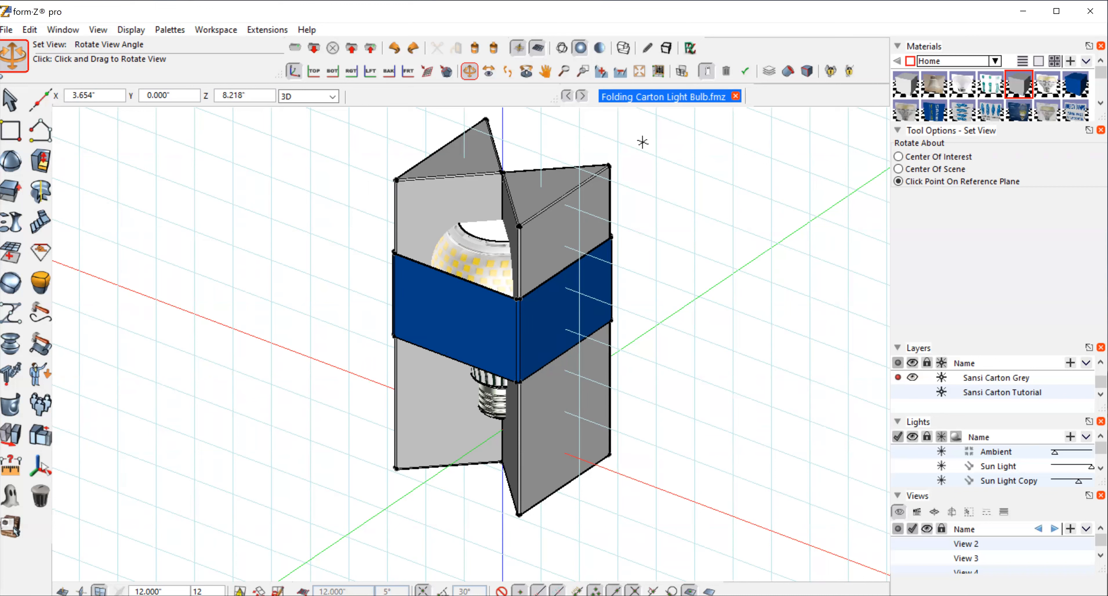
- Make the Sansi Carton Tutorial layer active and visible, hide Sansi Carton Grey, and display the bulb as a top-view wireframe
click(898, 392)
click(913, 377)
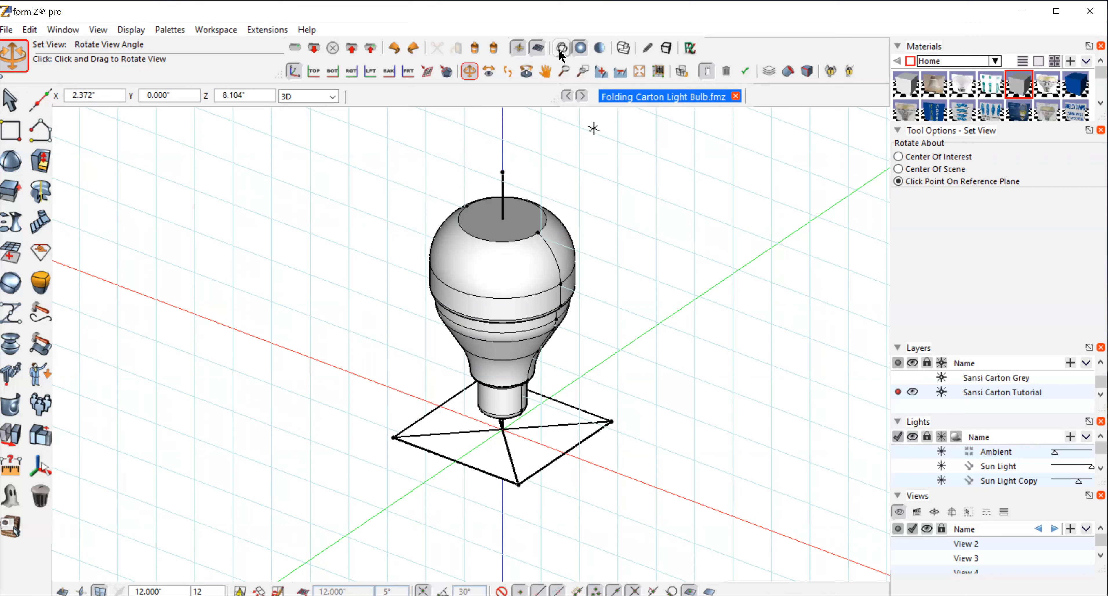
click(425, 62)
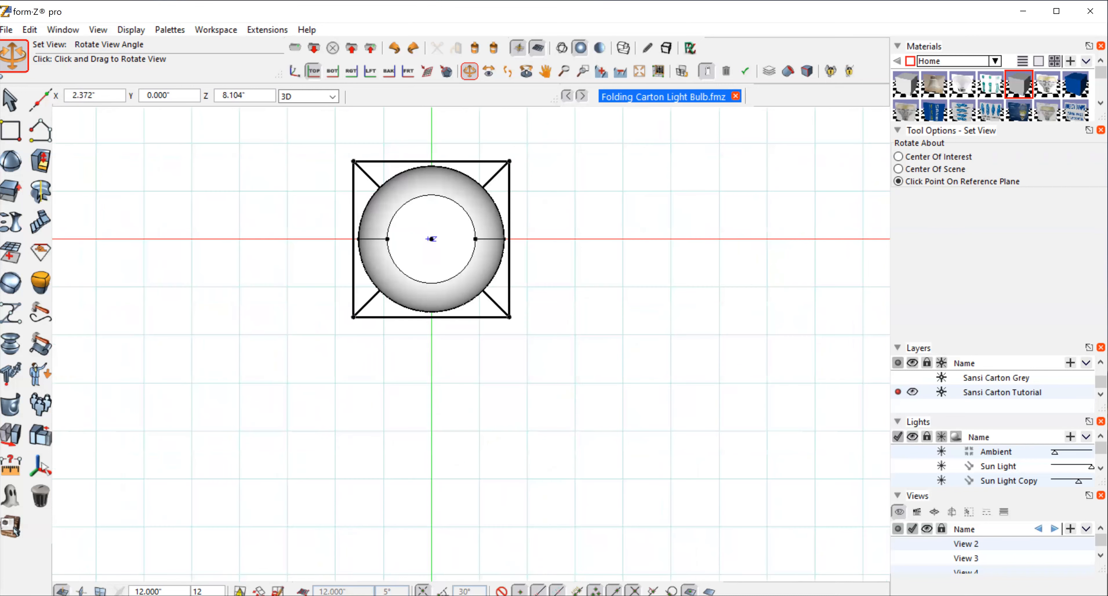
click(560, 47)
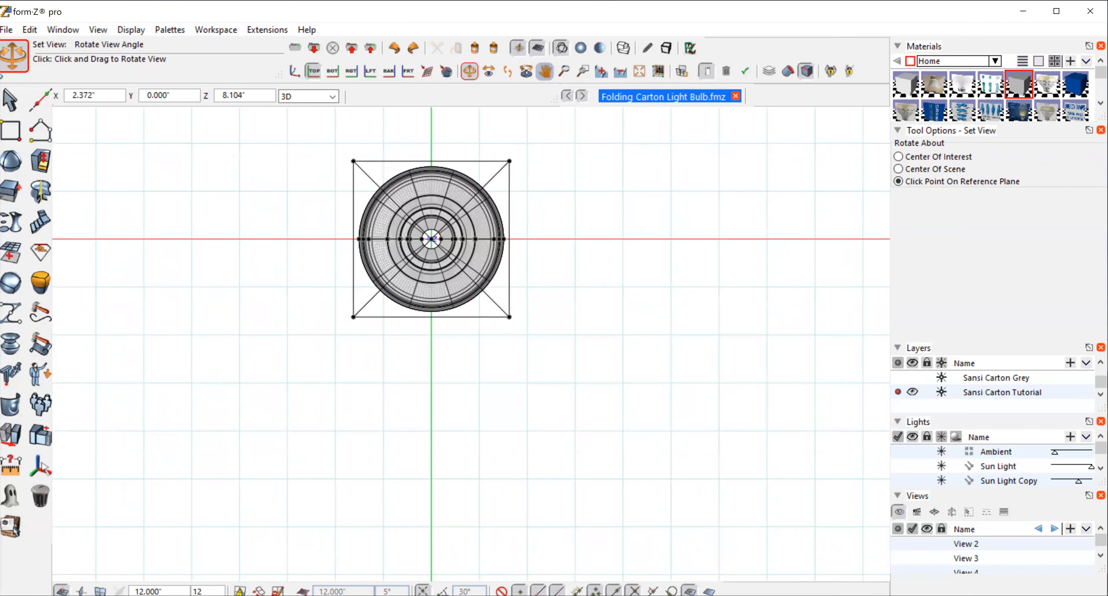
click(545, 72)
drag(422, 252, 452, 379)
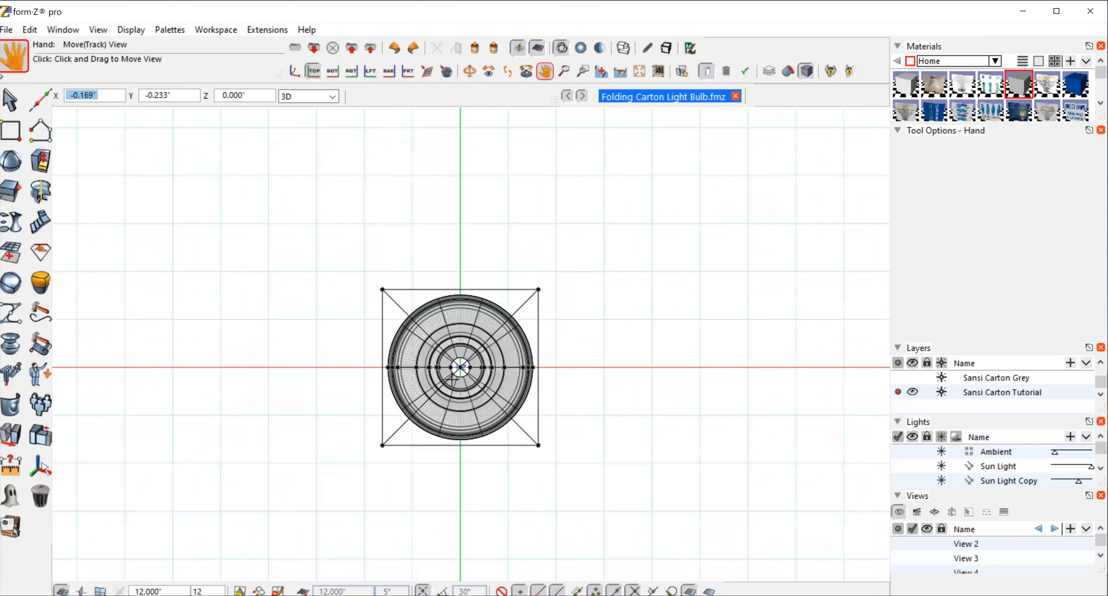
drag(514, 193, 518, 196)
click(601, 72)
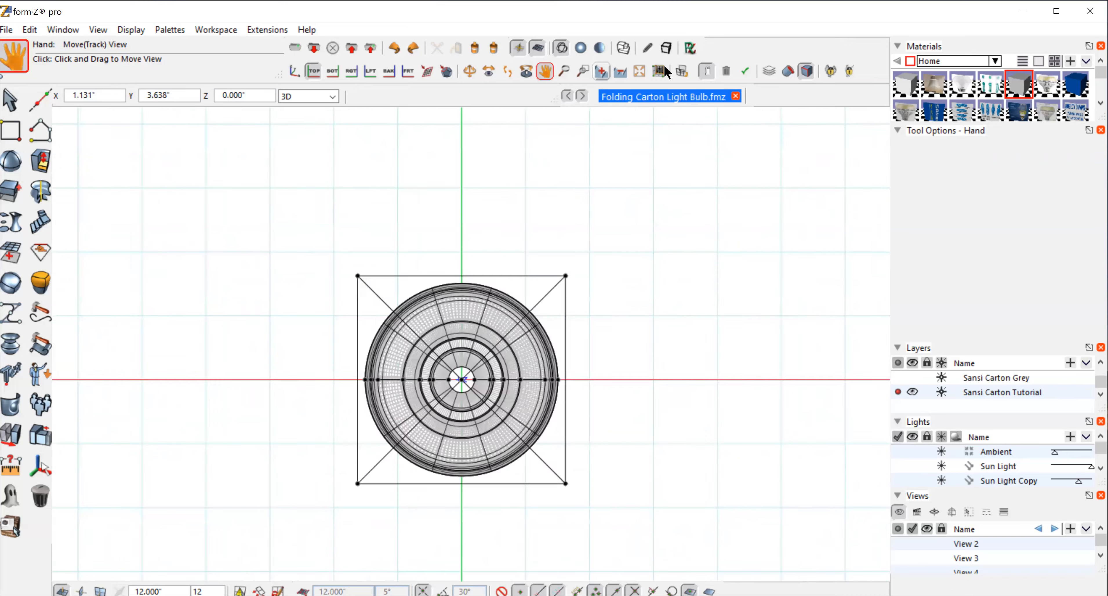
click(665, 71)
click(665, 71)
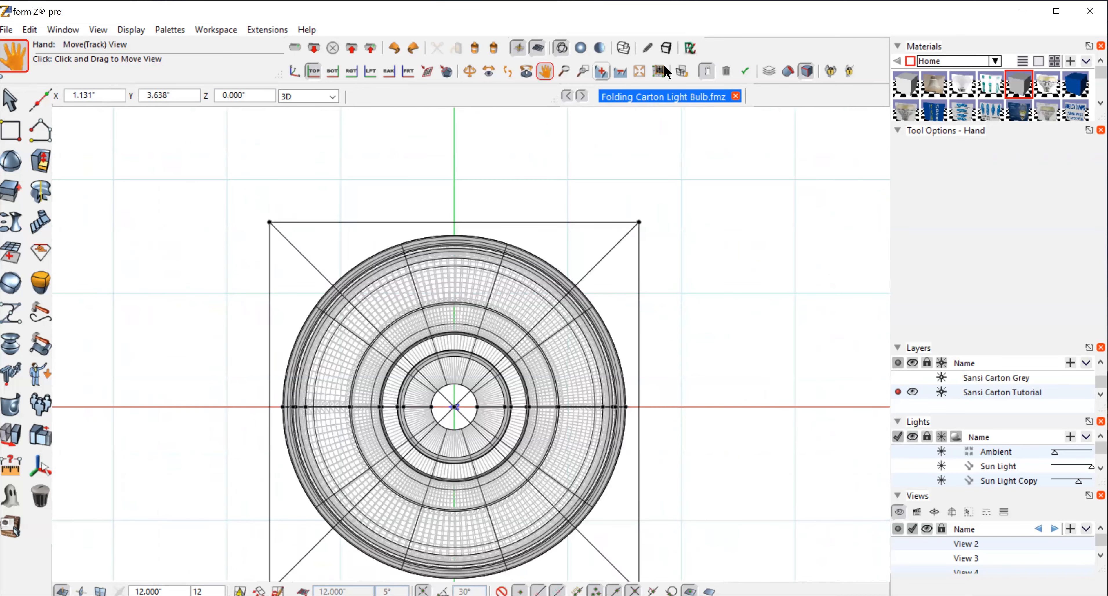
drag(708, 353, 709, 304)
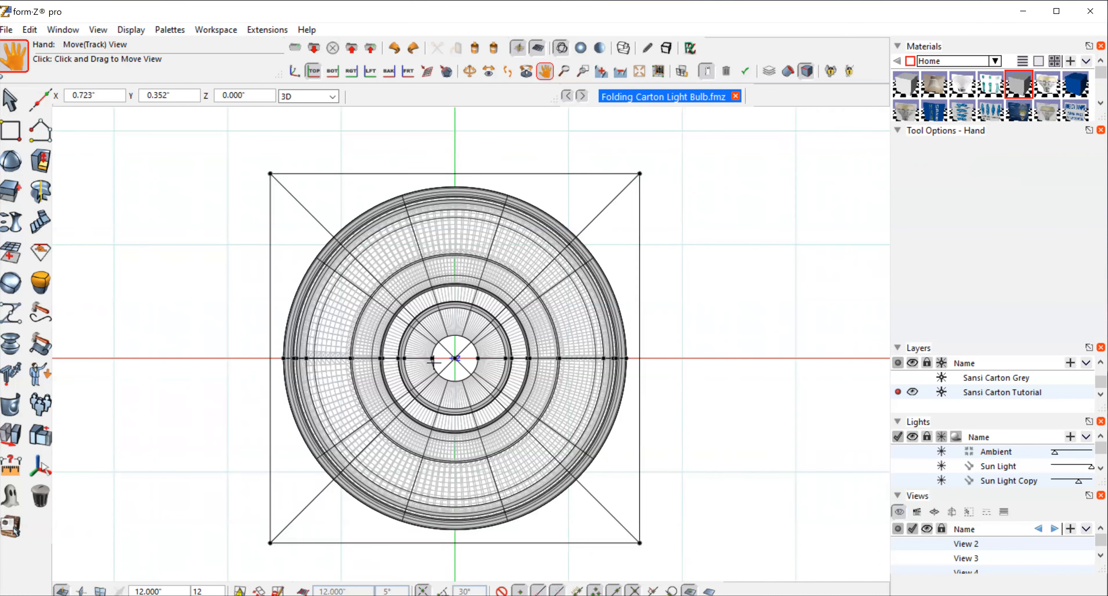
- Draw a closed vector-line triangle from the base square's centre to its lower-left and upper-left corners and back to the centre
click(41, 131)
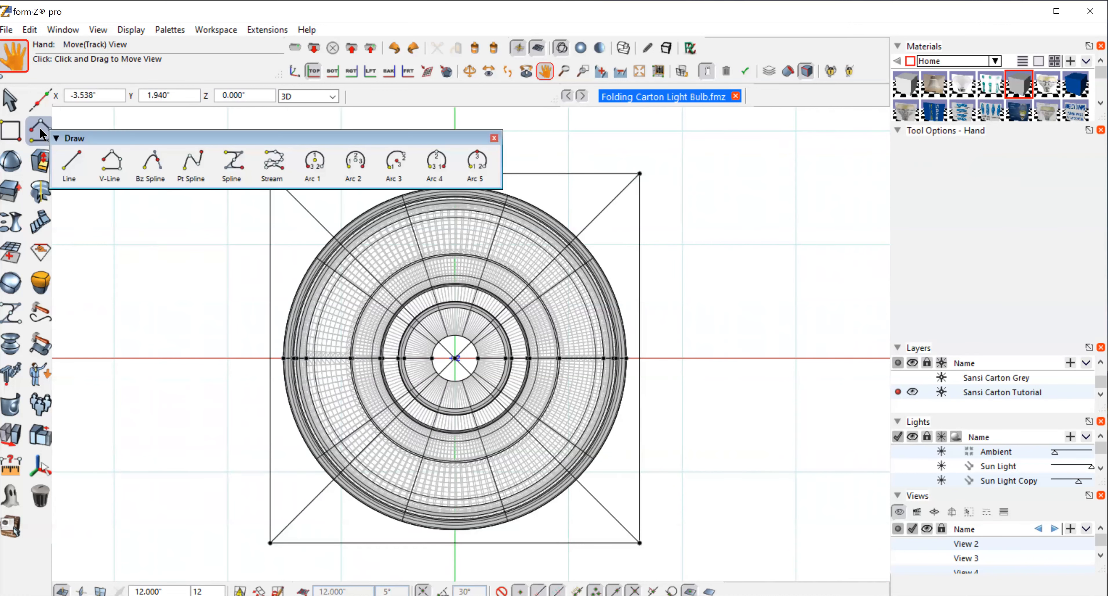
click(43, 134)
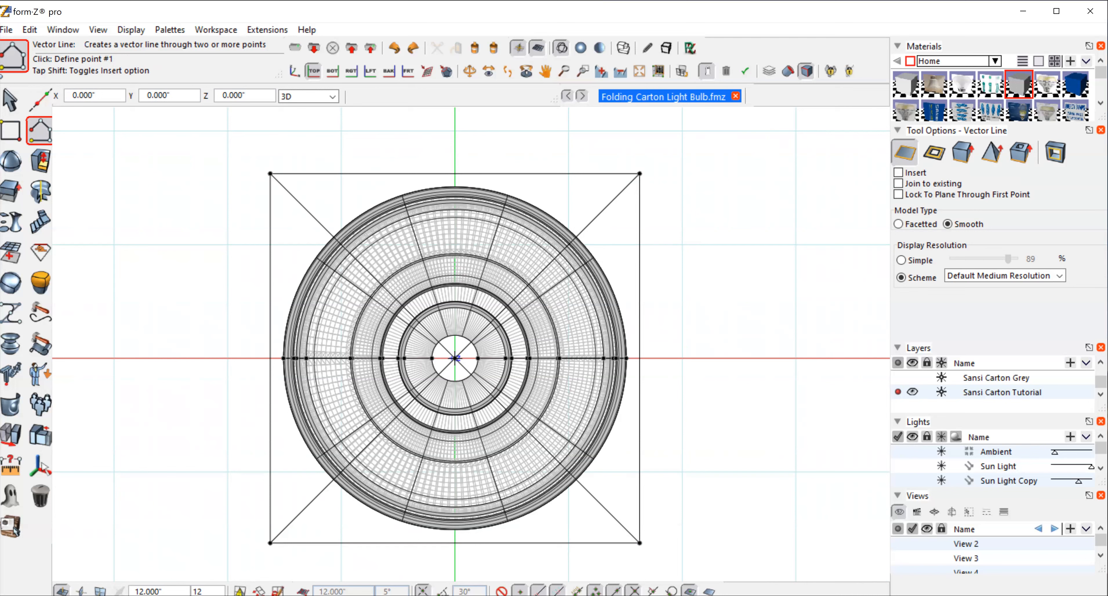
click(456, 359)
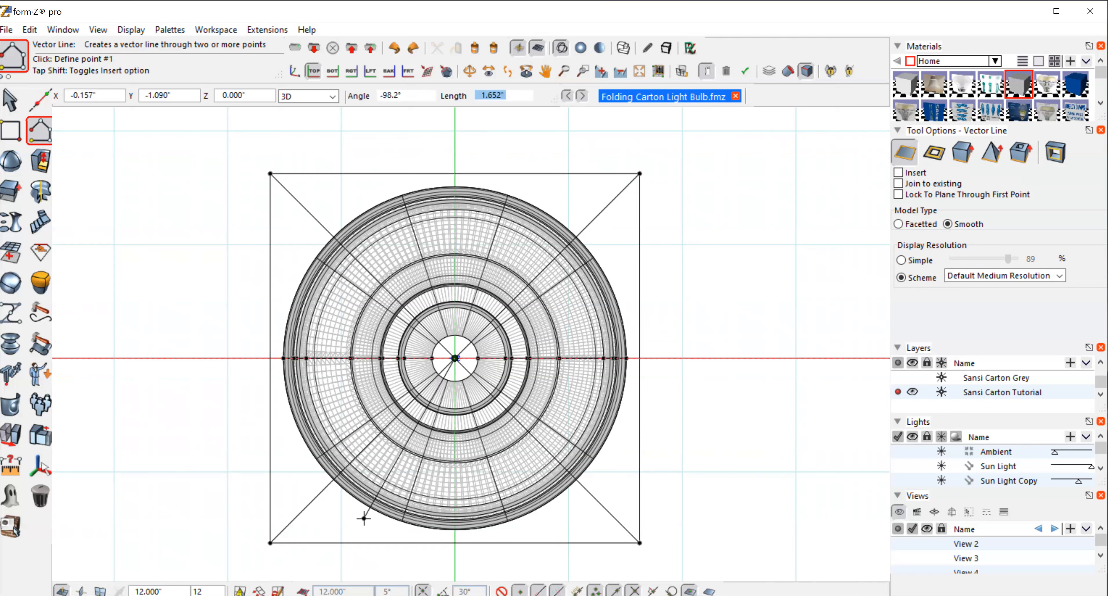
click(271, 543)
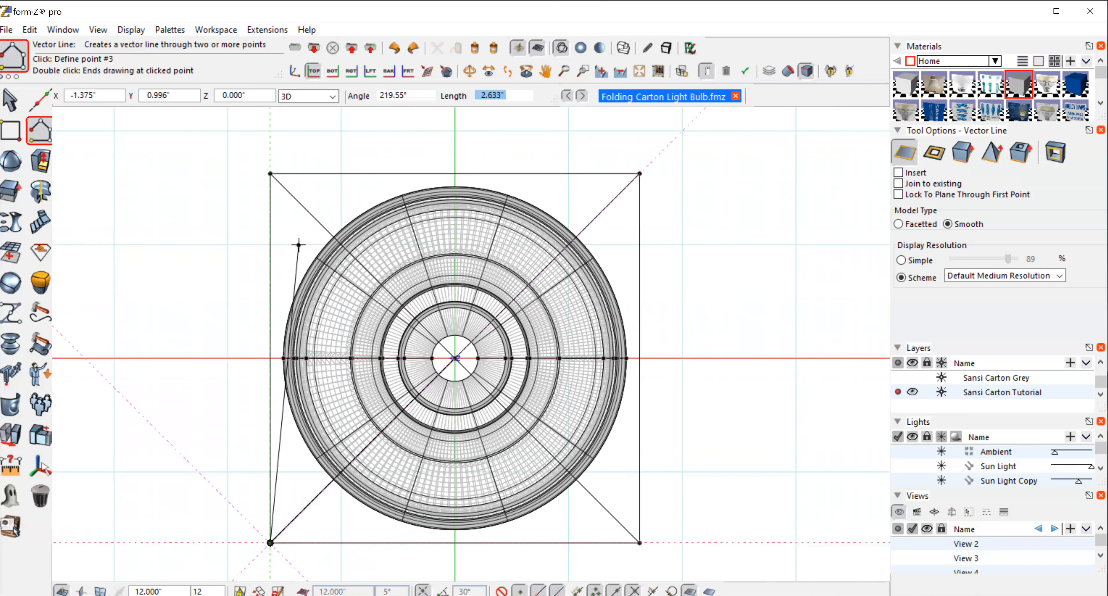
click(271, 173)
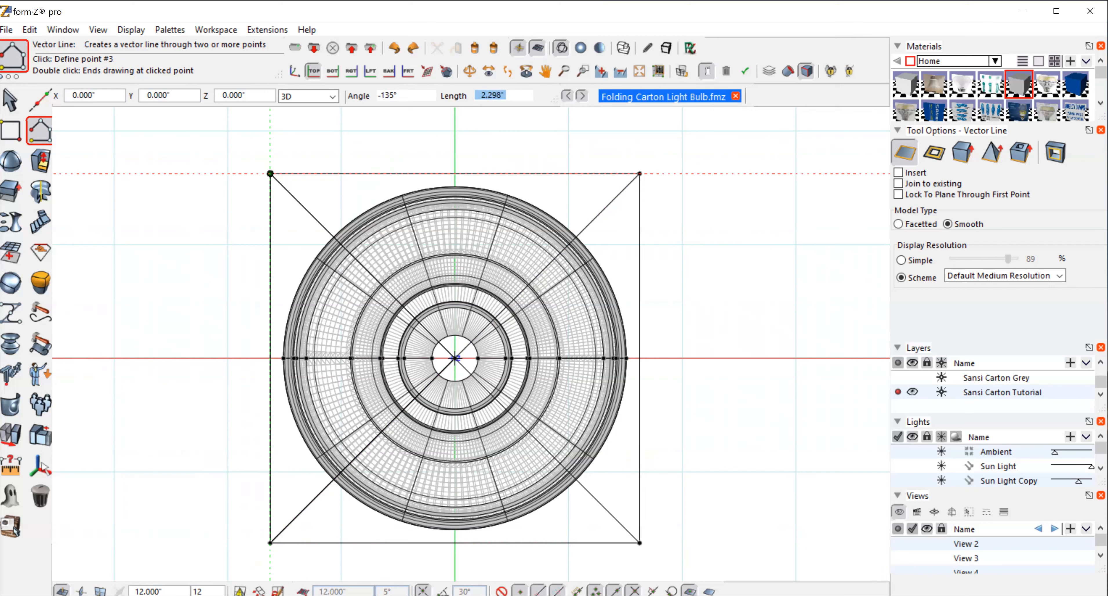
double_click(459, 360)
click(11, 100)
click(11, 104)
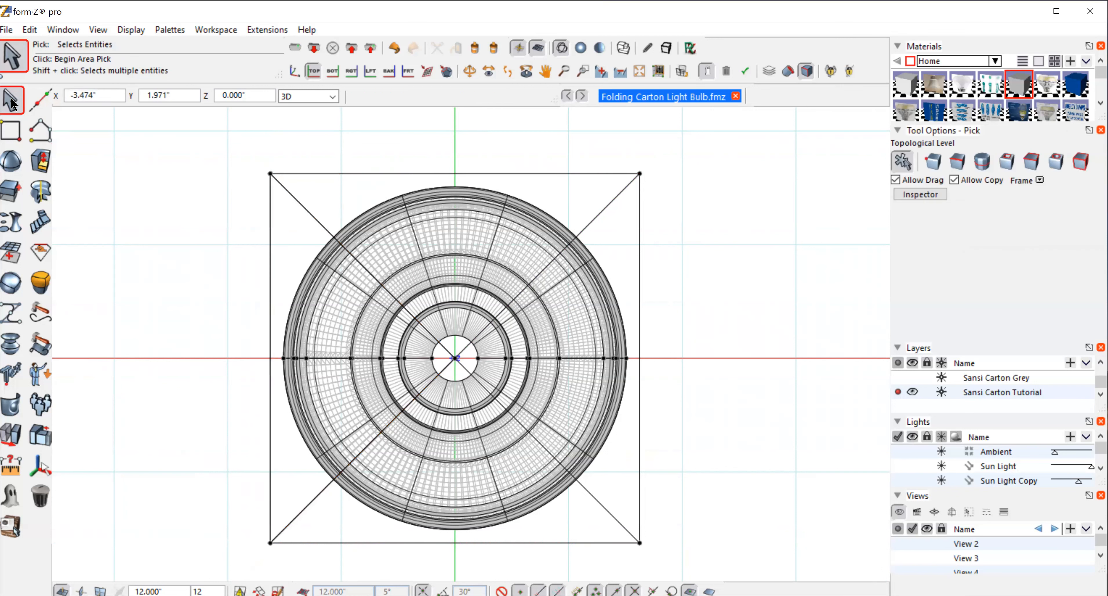
- Draw a second closed triangle from the square's centre to its left edge's midpoint, the lower-left corner, and back to the centre
click(39, 129)
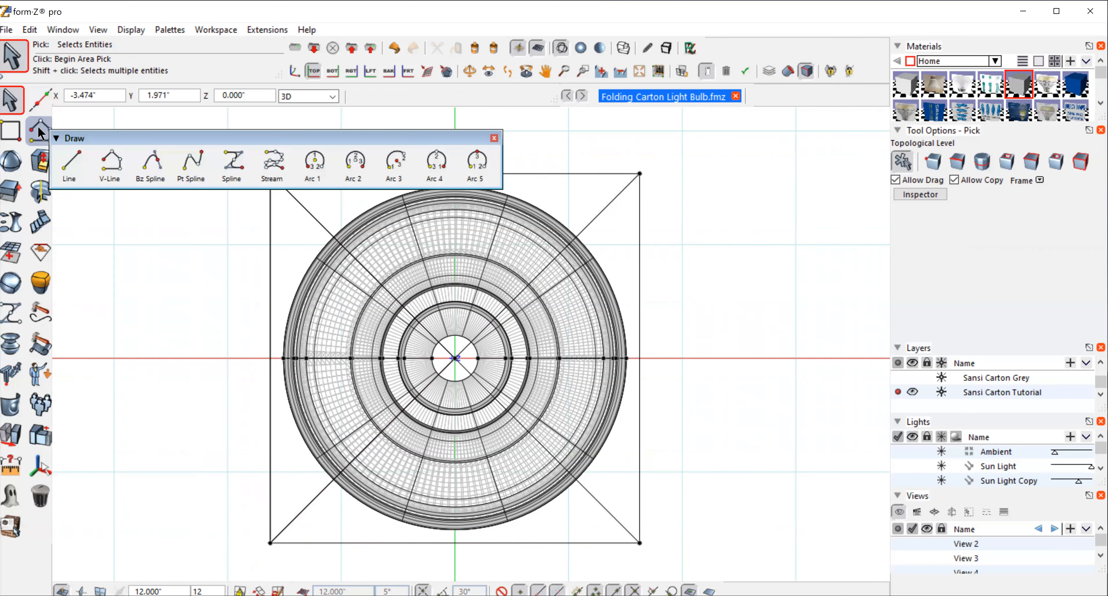
click(38, 128)
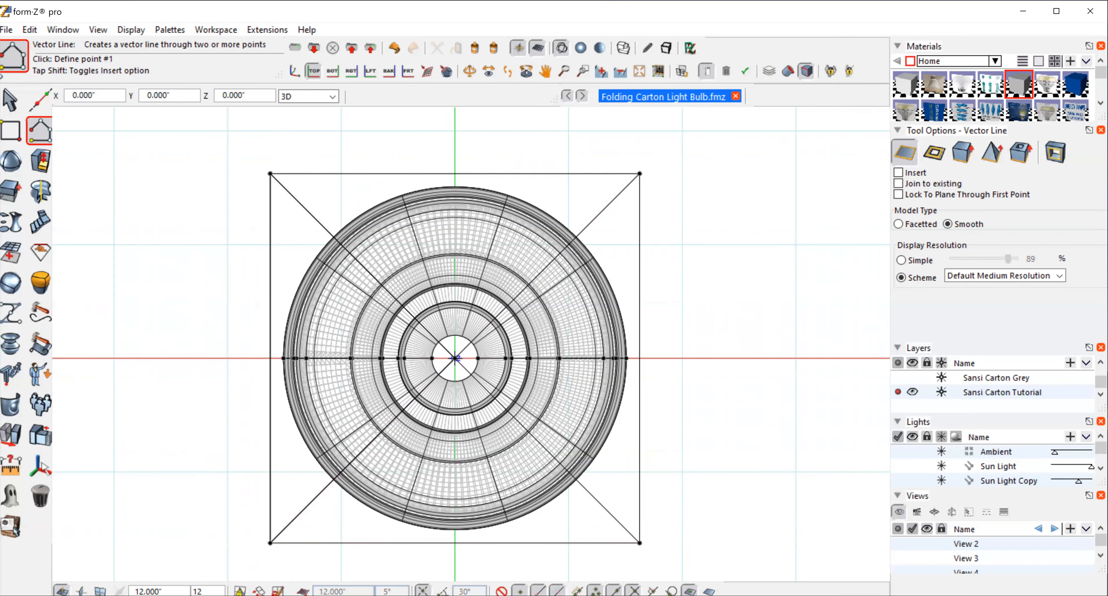
click(455, 357)
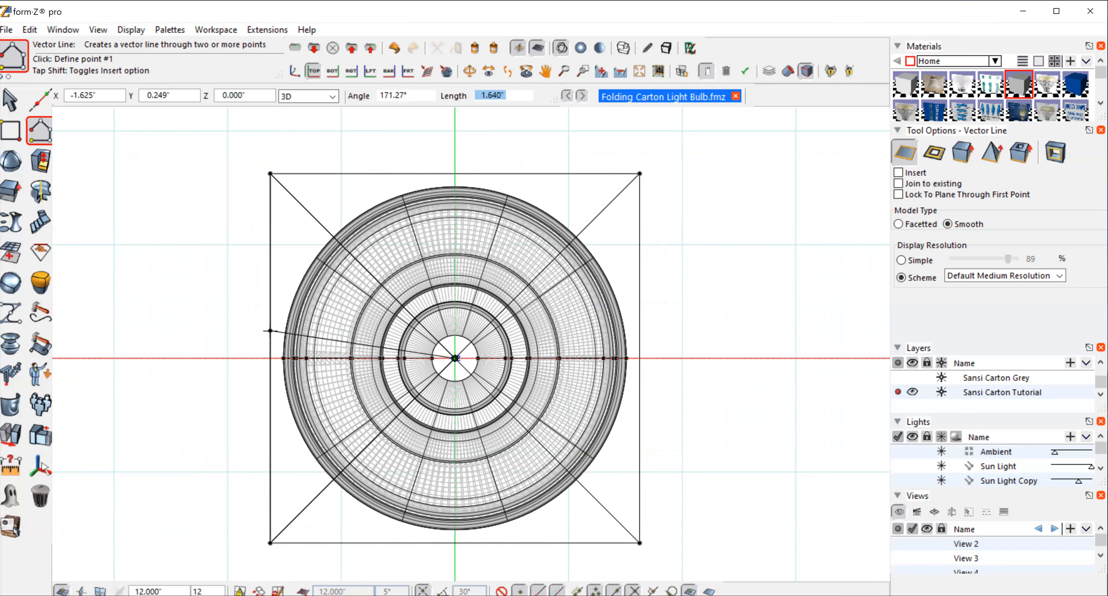
click(271, 357)
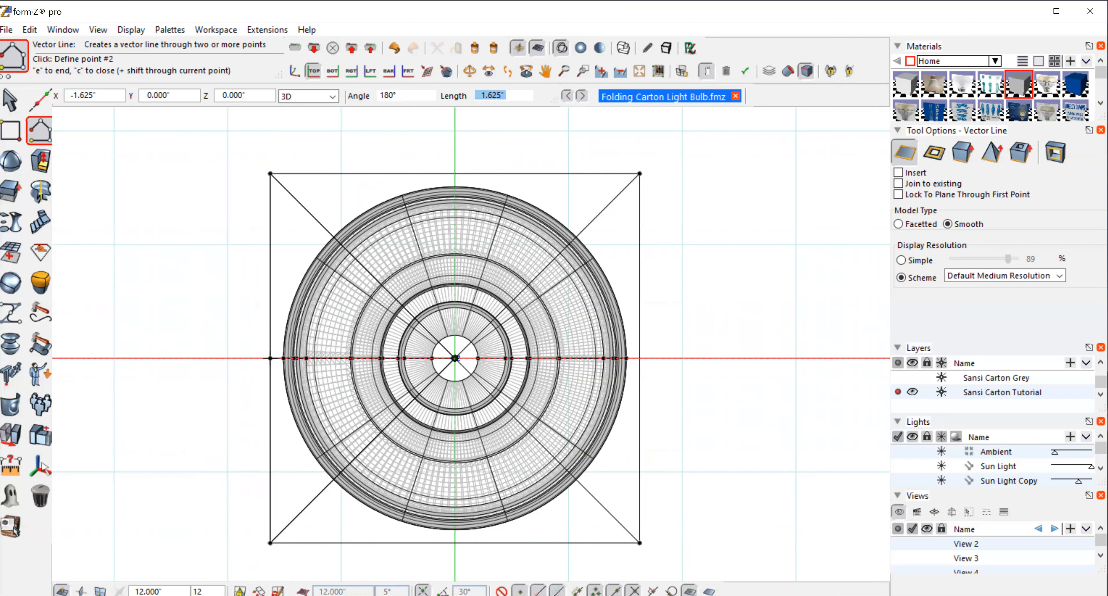
click(256, 369)
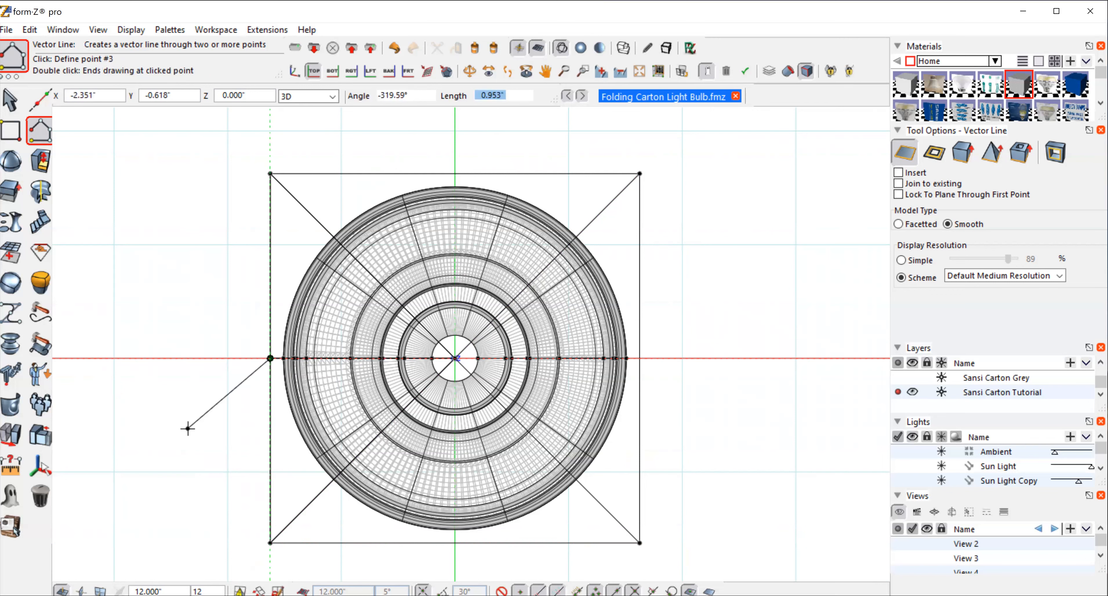
click(270, 543)
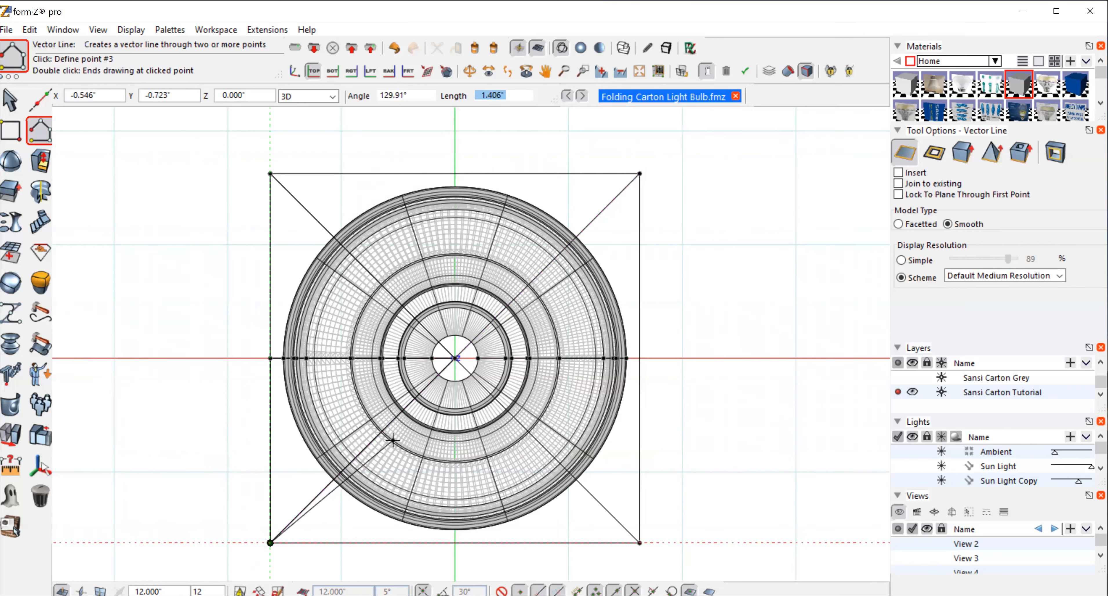
double_click(455, 363)
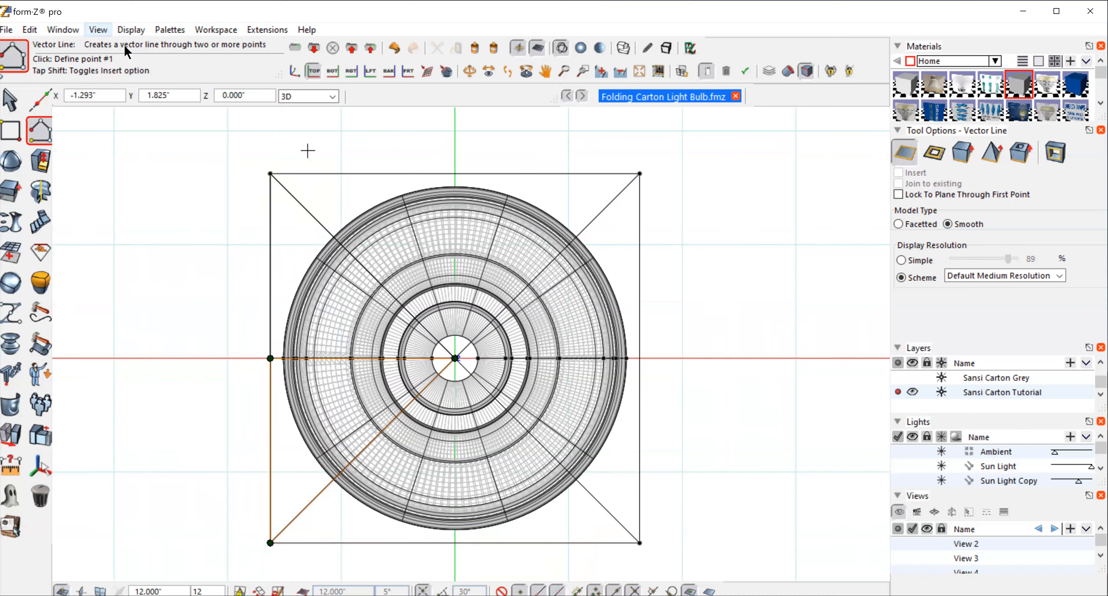
click(295, 71)
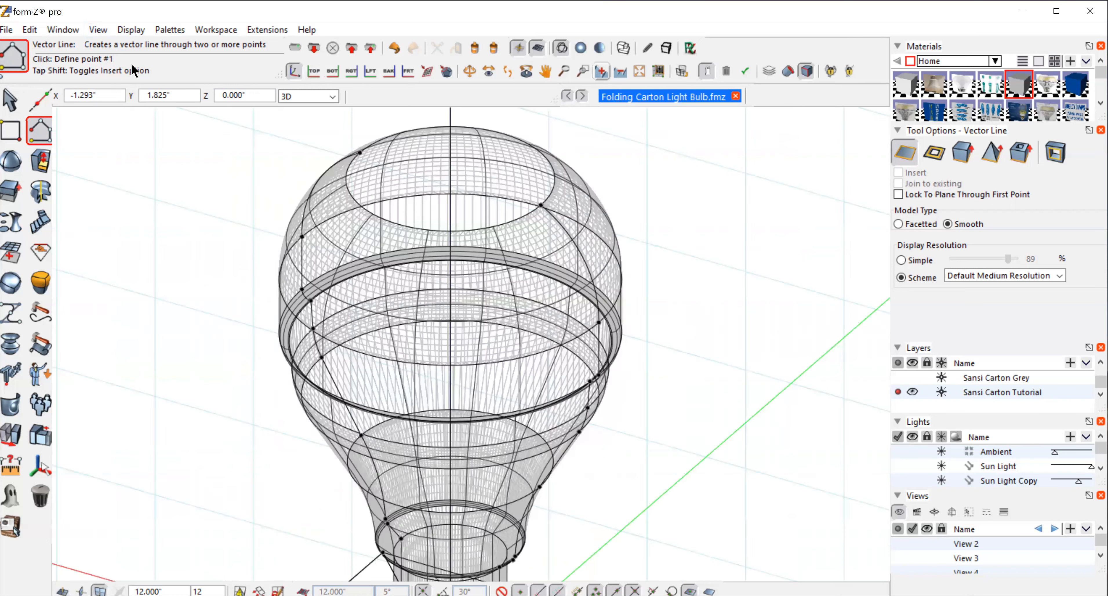
click(620, 71)
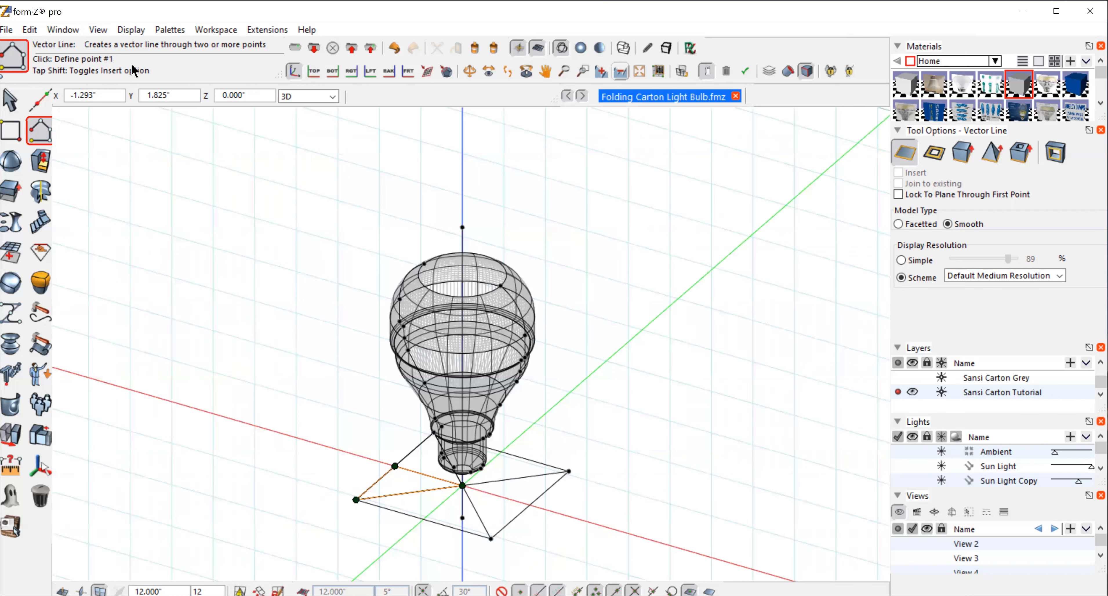
click(12, 106)
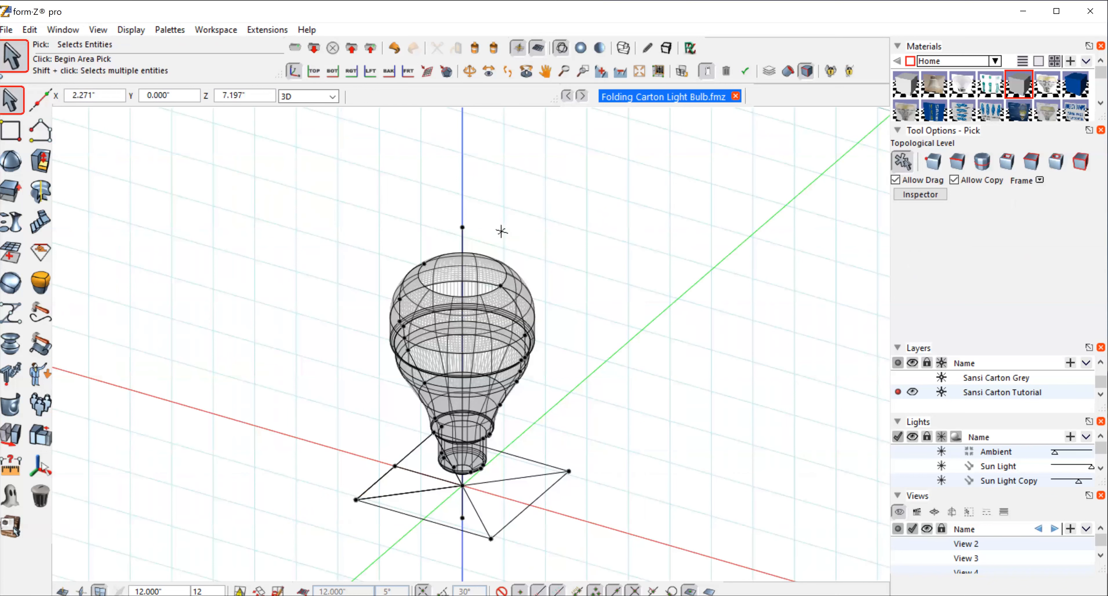
- Select the vertical centre line through the bulb and examine its extent from the front and in 3D
click(463, 243)
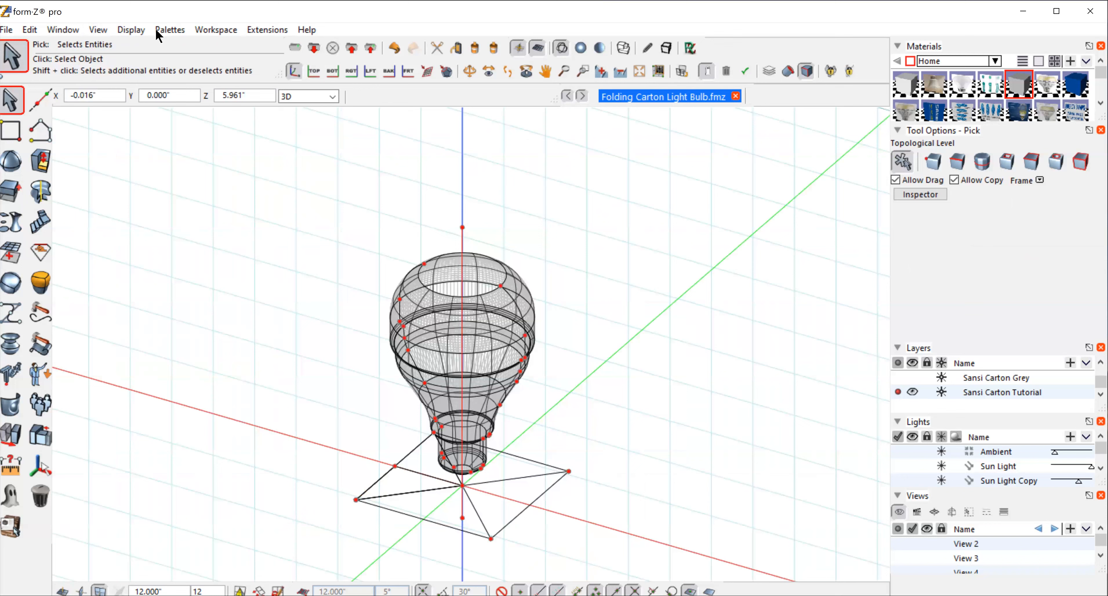
click(98, 29)
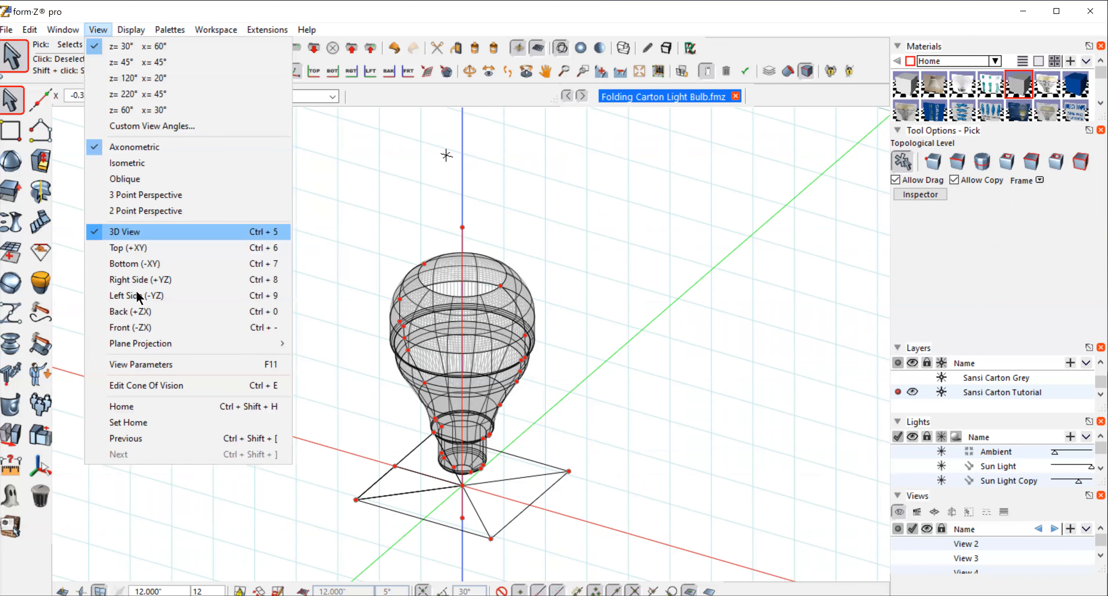
click(121, 327)
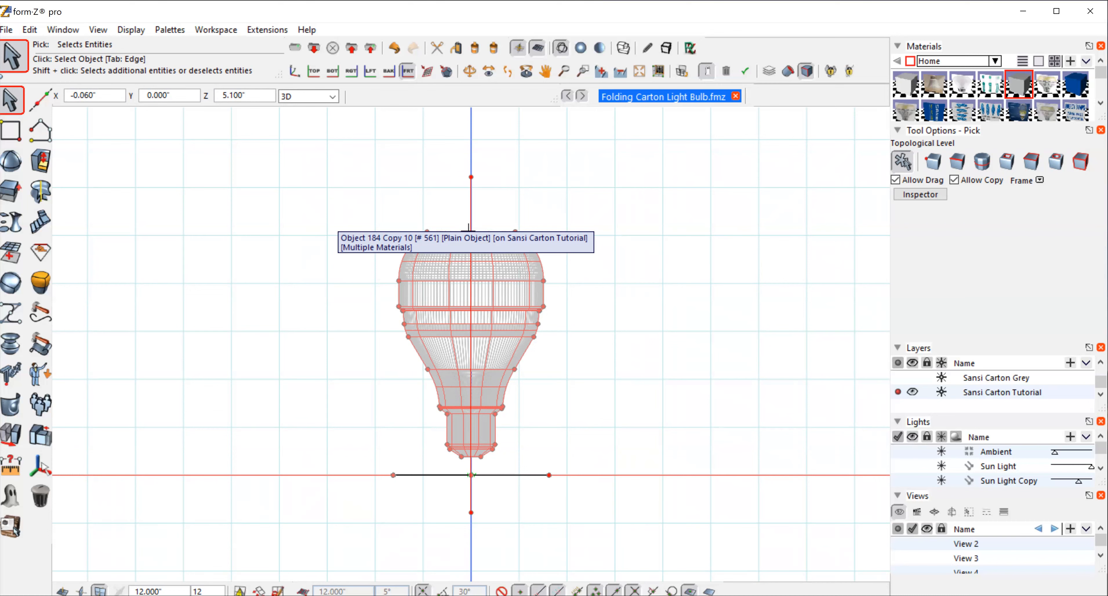
click(469, 228)
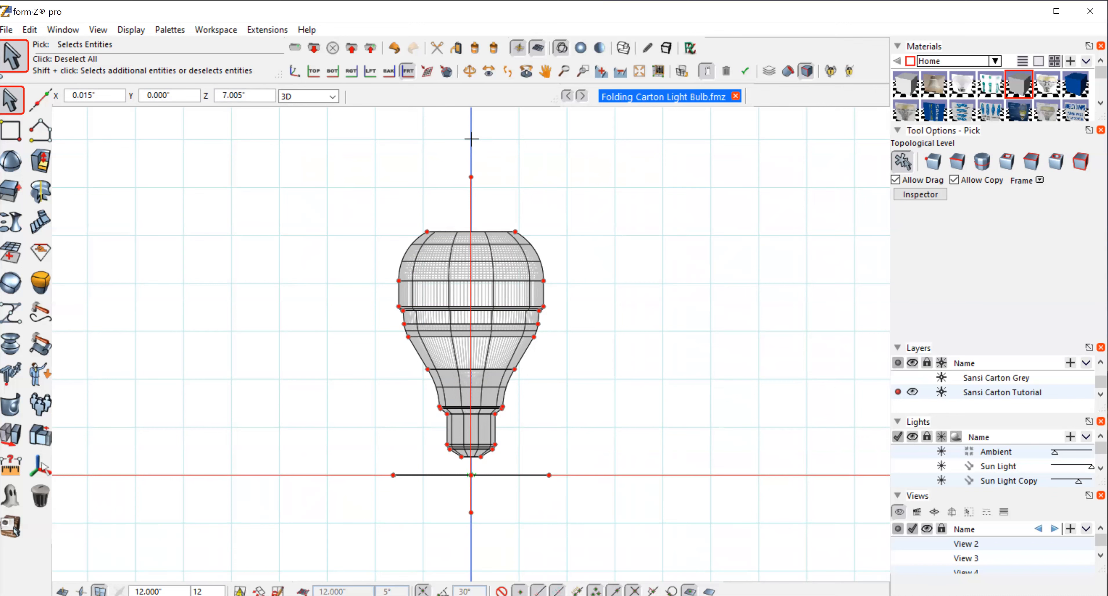
click(124, 46)
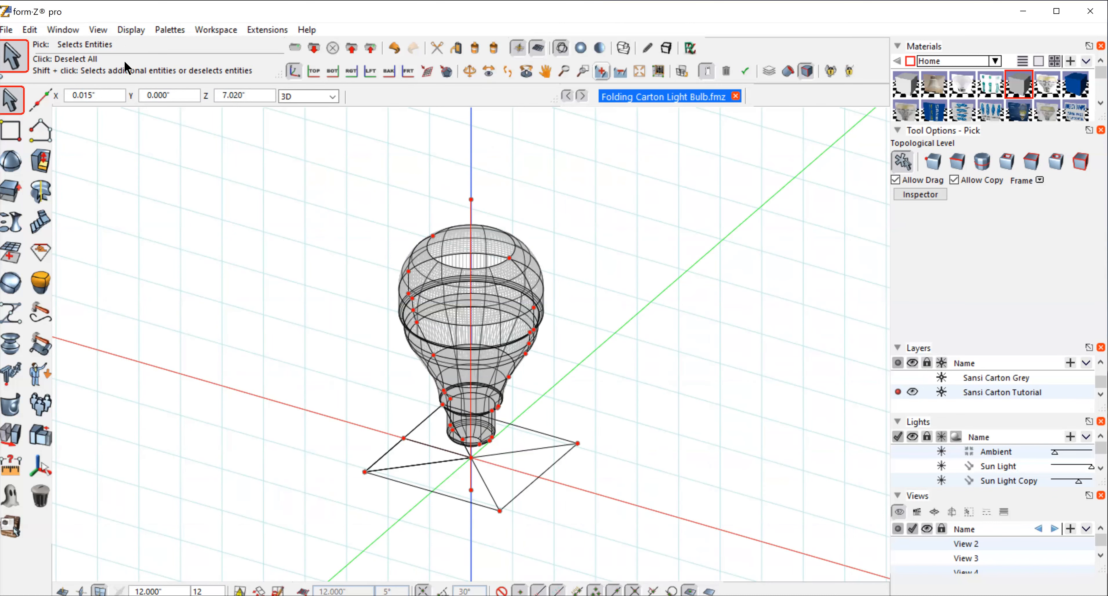
click(602, 71)
mouse_move(12, 100)
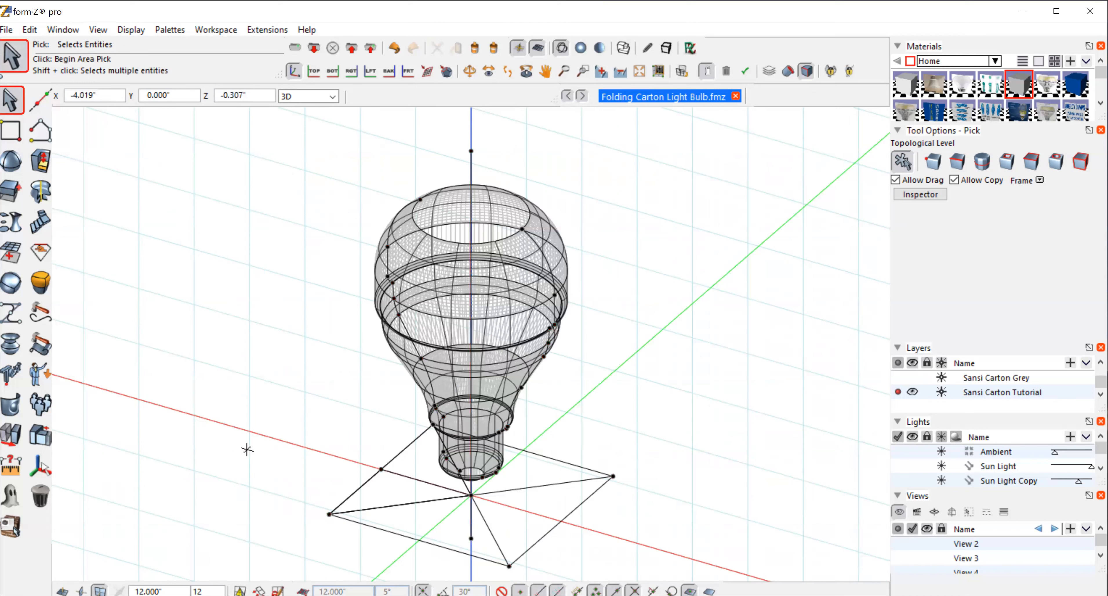
- Ghost the base square and its diagonals, leaving the new triangles active, and switch the display to shaded
mouse_move(16, 503)
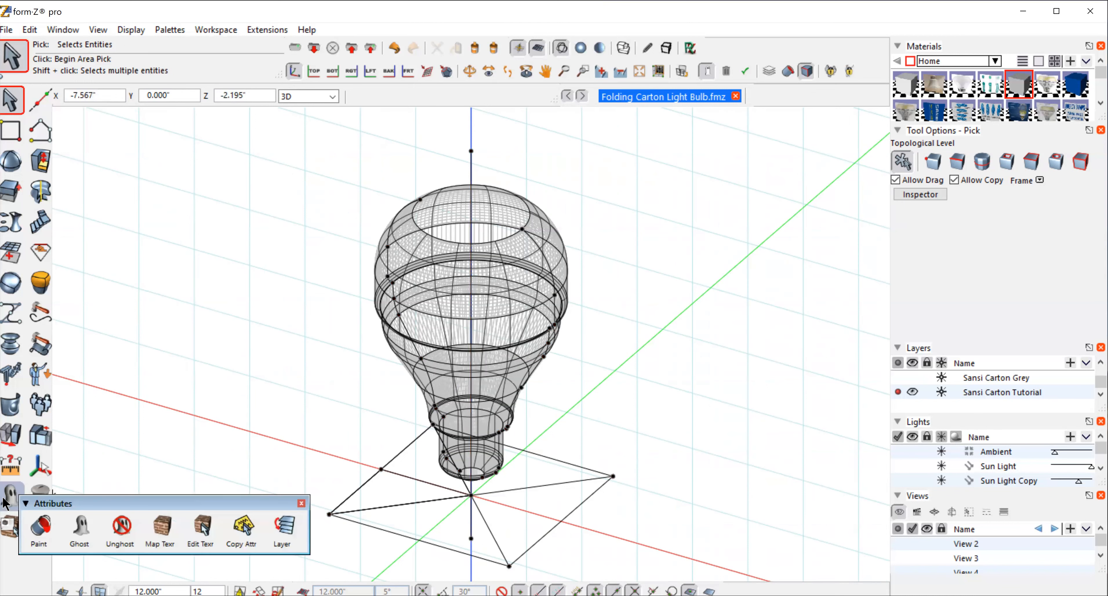
click(81, 527)
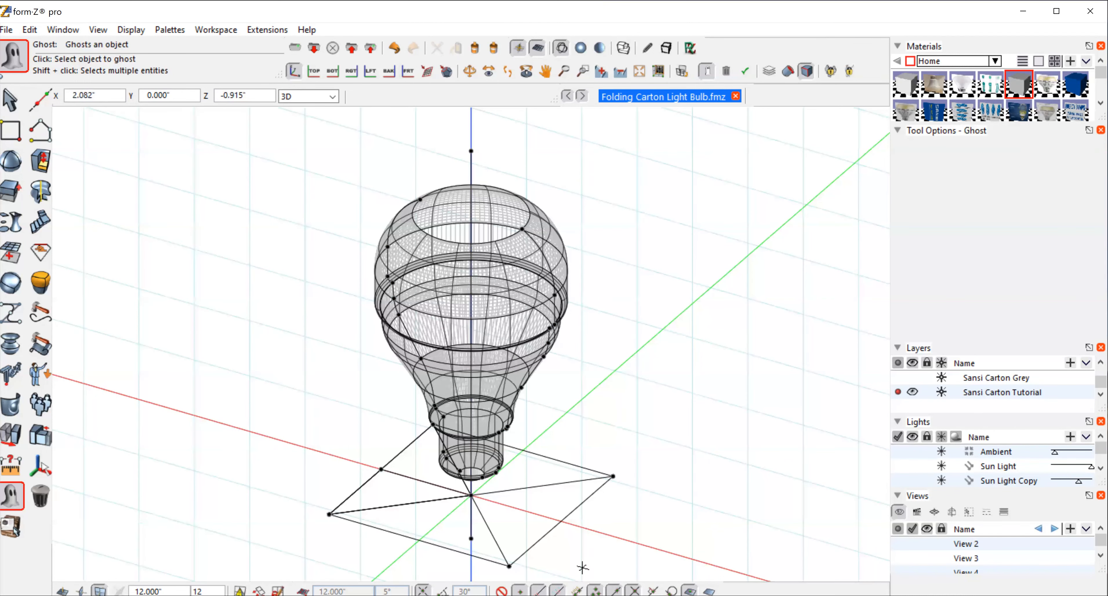
click(533, 503)
click(490, 529)
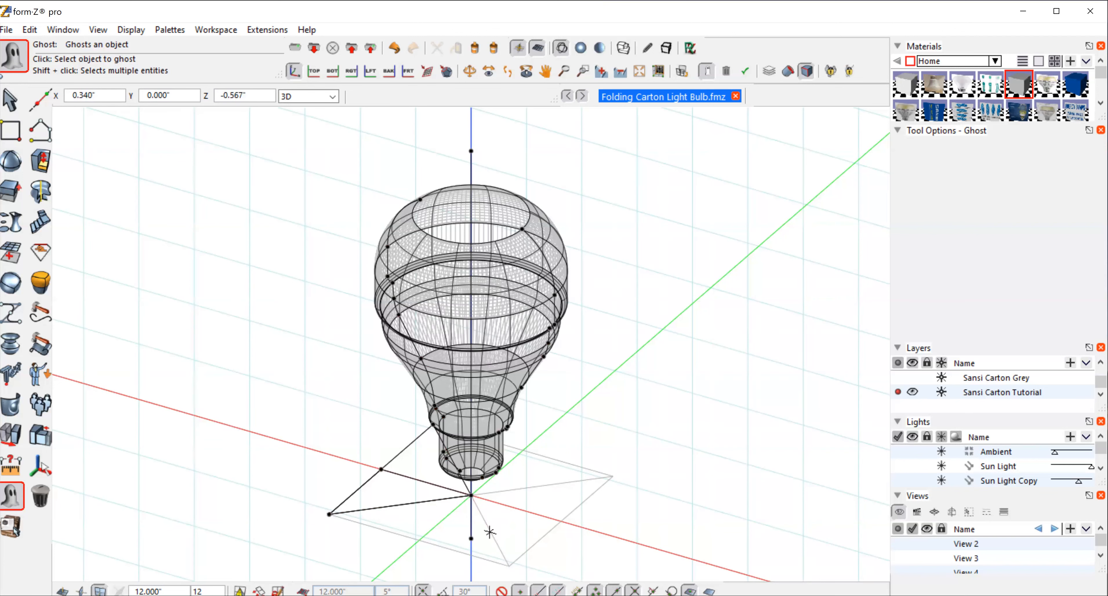
click(583, 48)
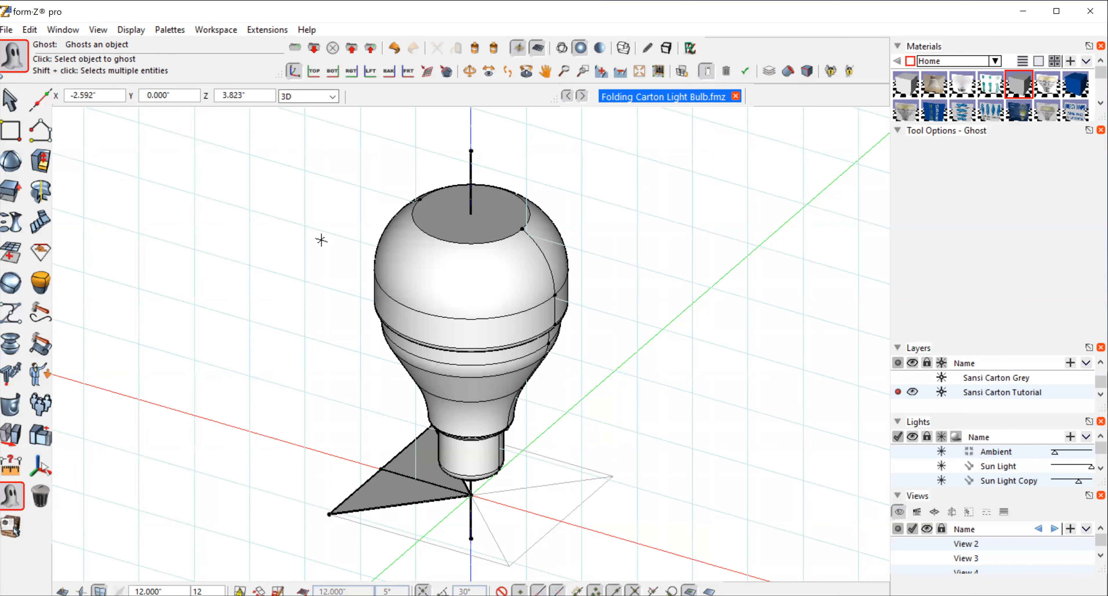
- Copy the base triangle's diagonal edge from the square's centre down to the lower end of the vertical centre line
click(9, 102)
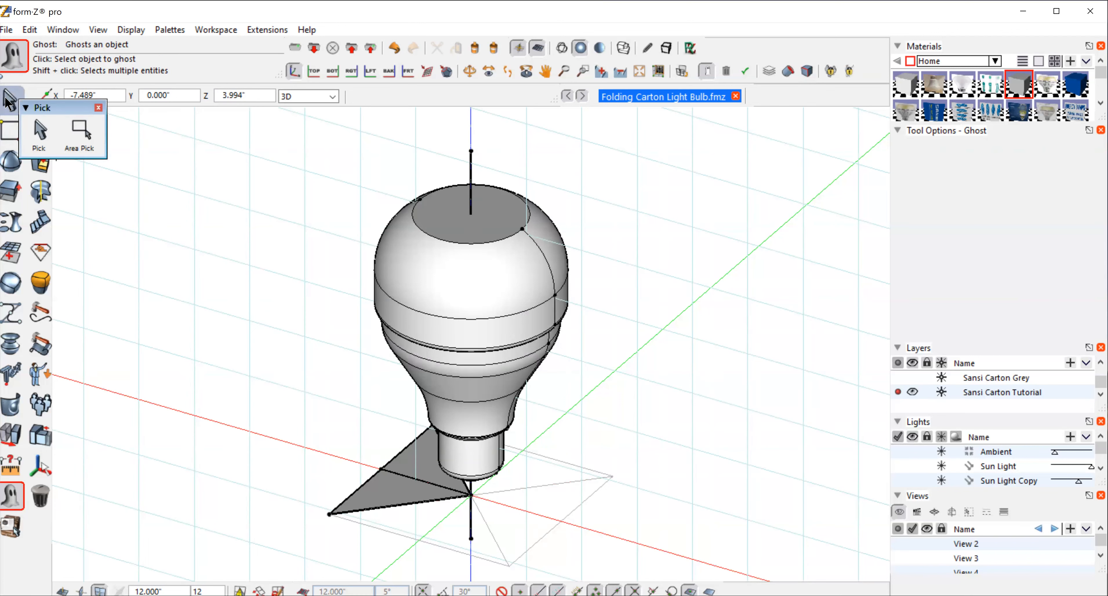
click(9, 103)
click(960, 160)
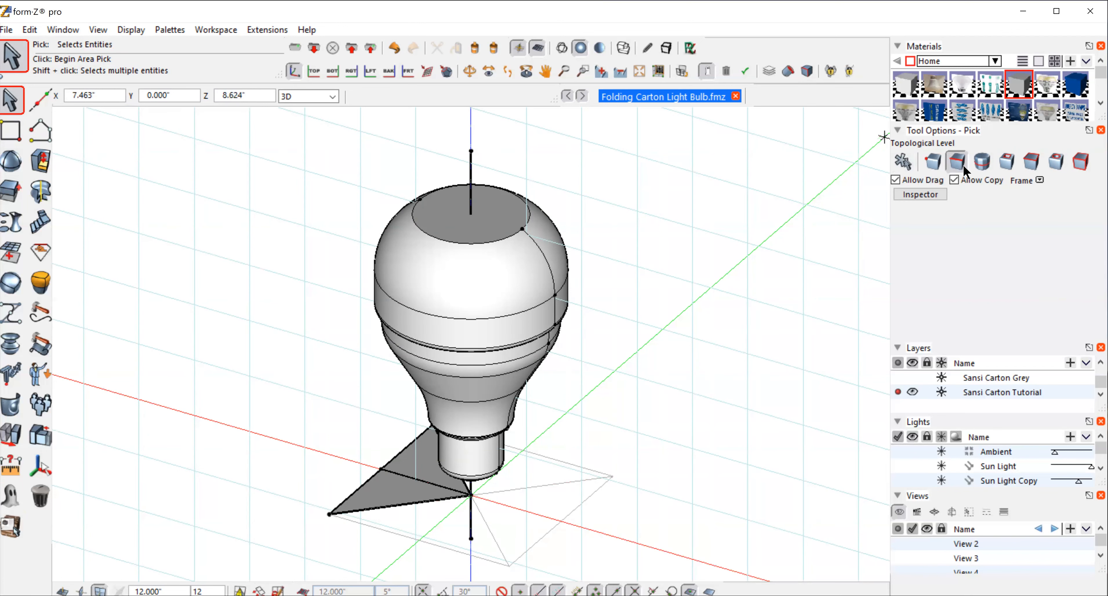
click(414, 505)
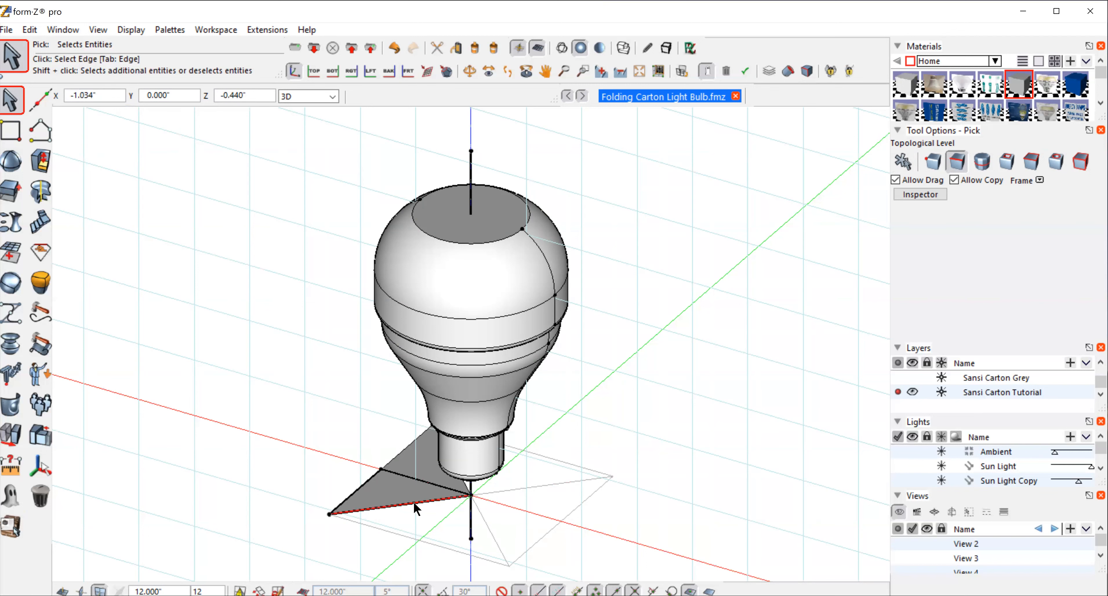
click(10, 436)
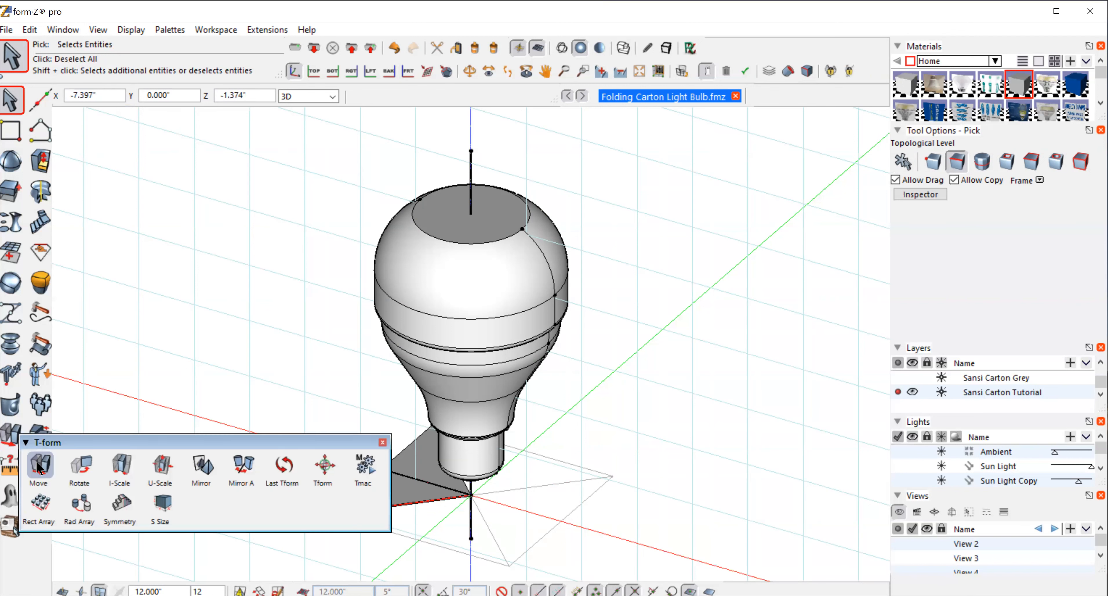
click(40, 466)
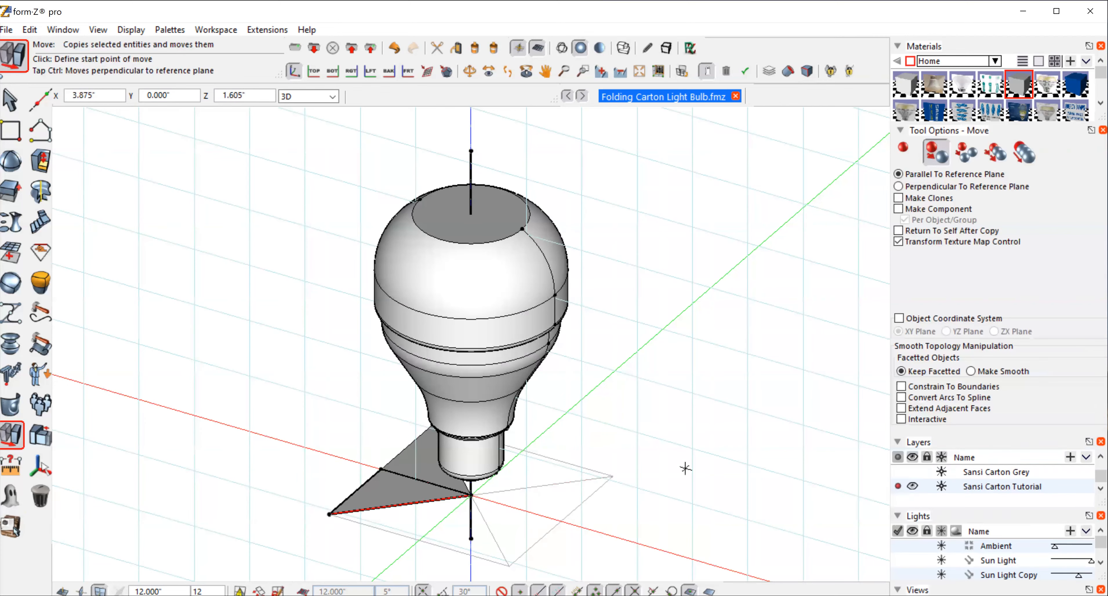
click(473, 495)
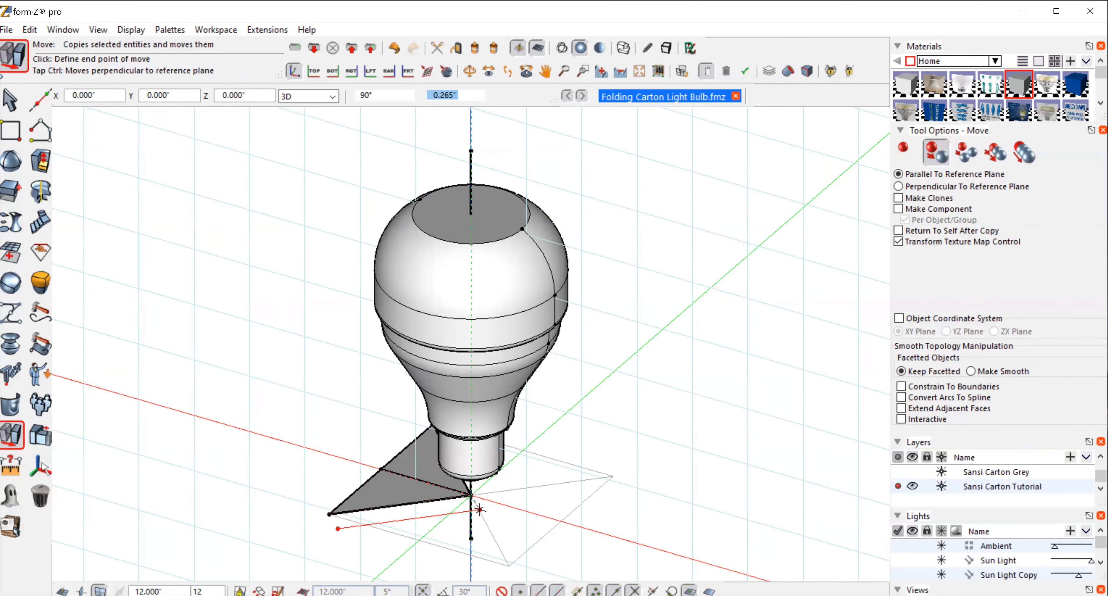
click(471, 538)
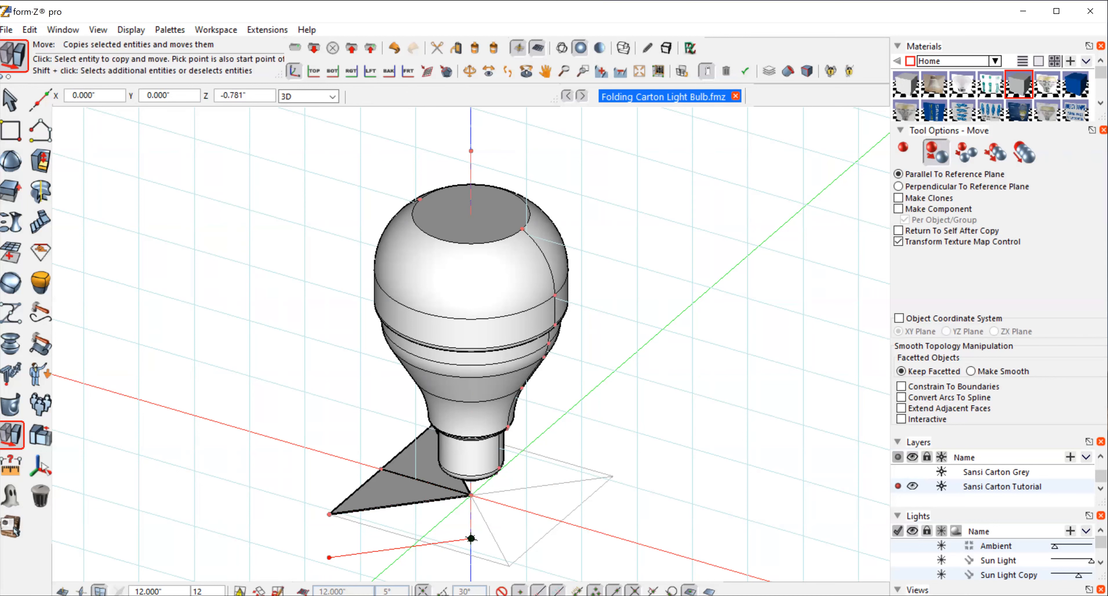
click(11, 101)
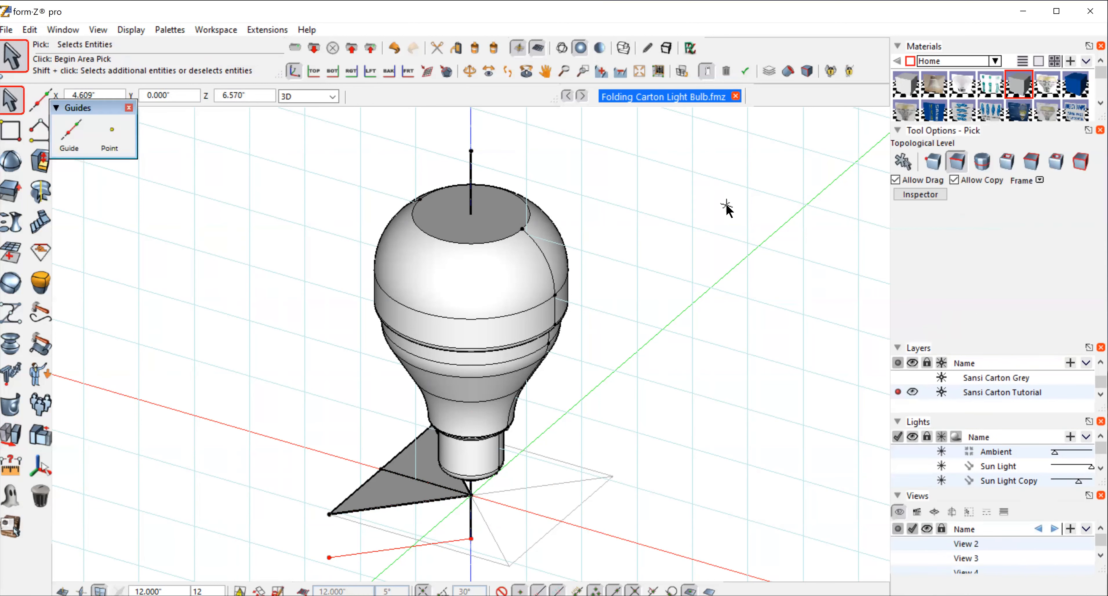
click(726, 200)
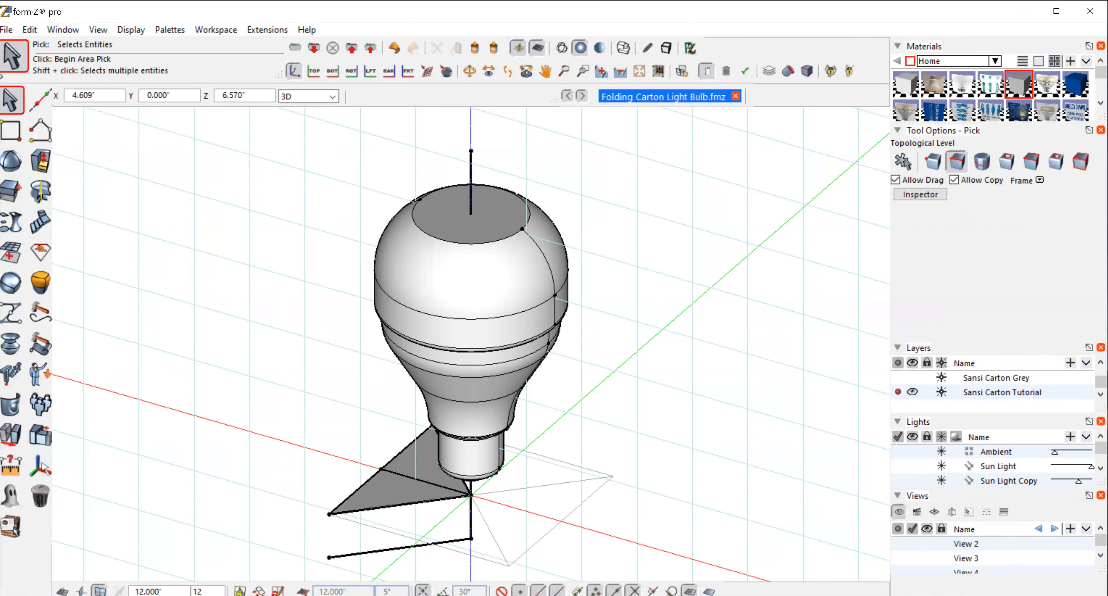
- Copy the new line from the lower end of the vertical centre line to its upper end
click(904, 162)
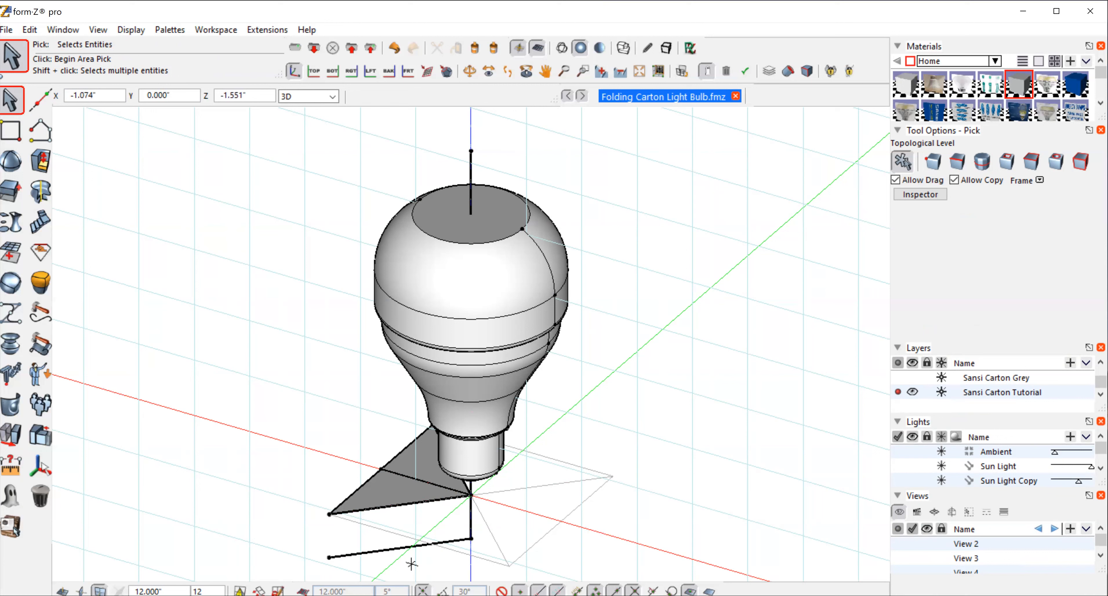
click(407, 547)
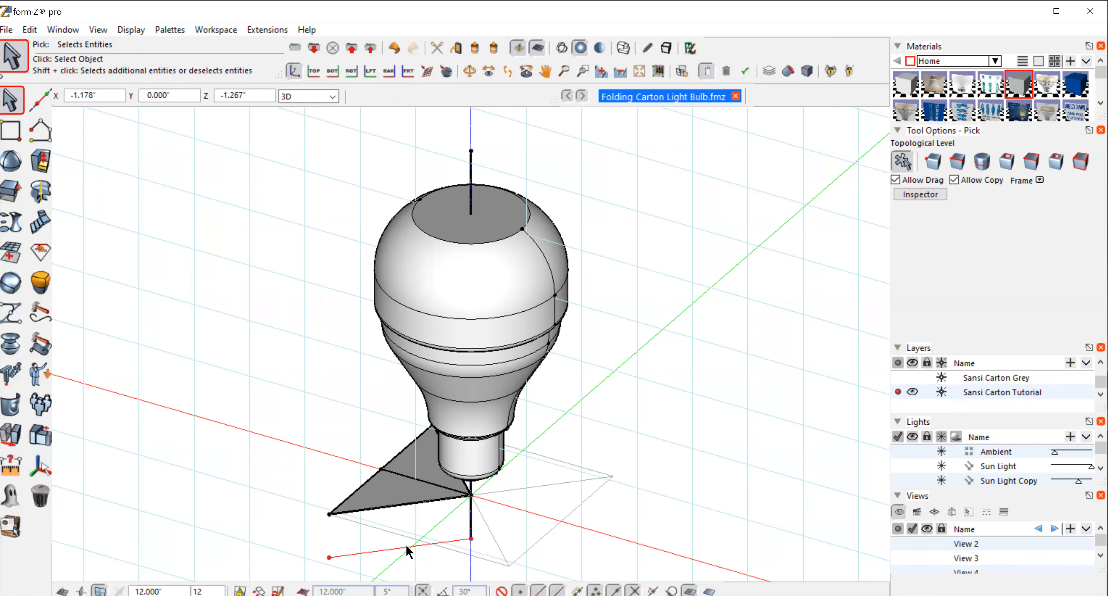
click(3, 436)
click(38, 466)
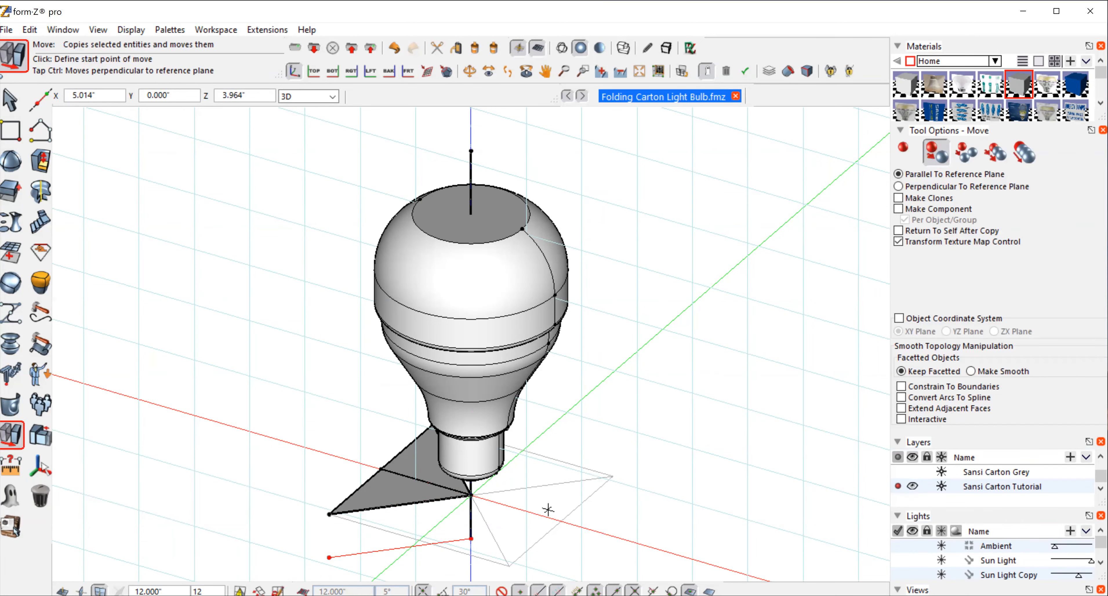
click(471, 539)
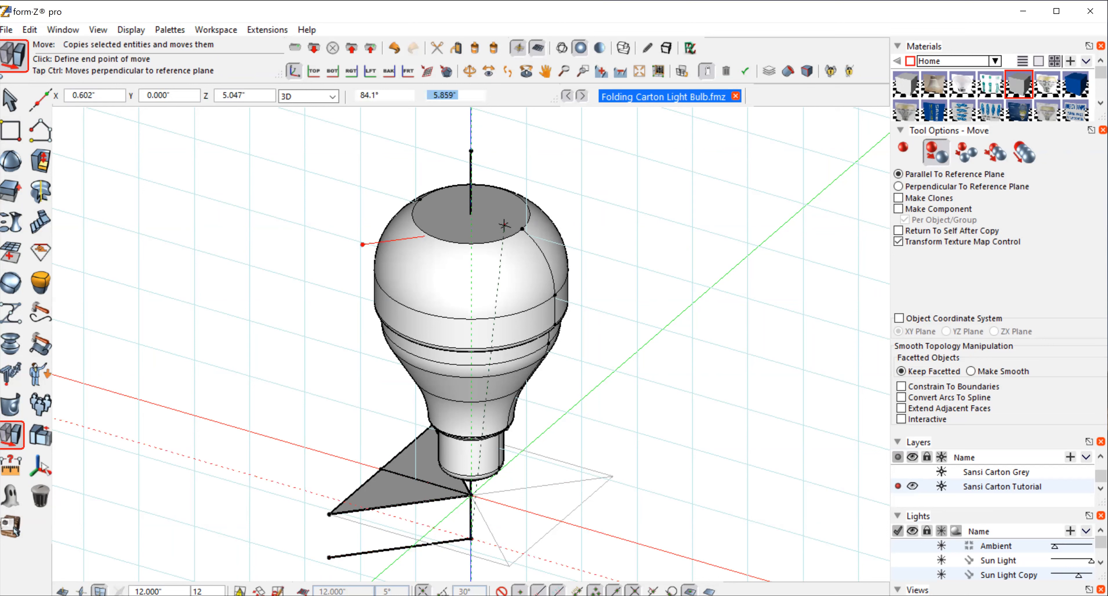
click(471, 150)
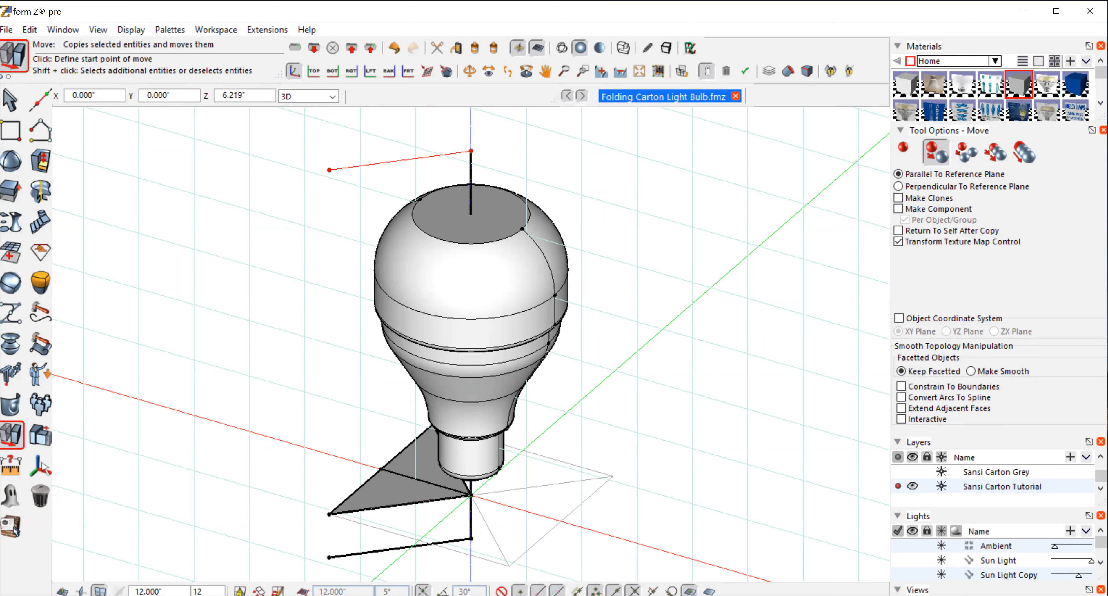
- Loft a vertical surface between the upper and lower copied lines
click(10, 102)
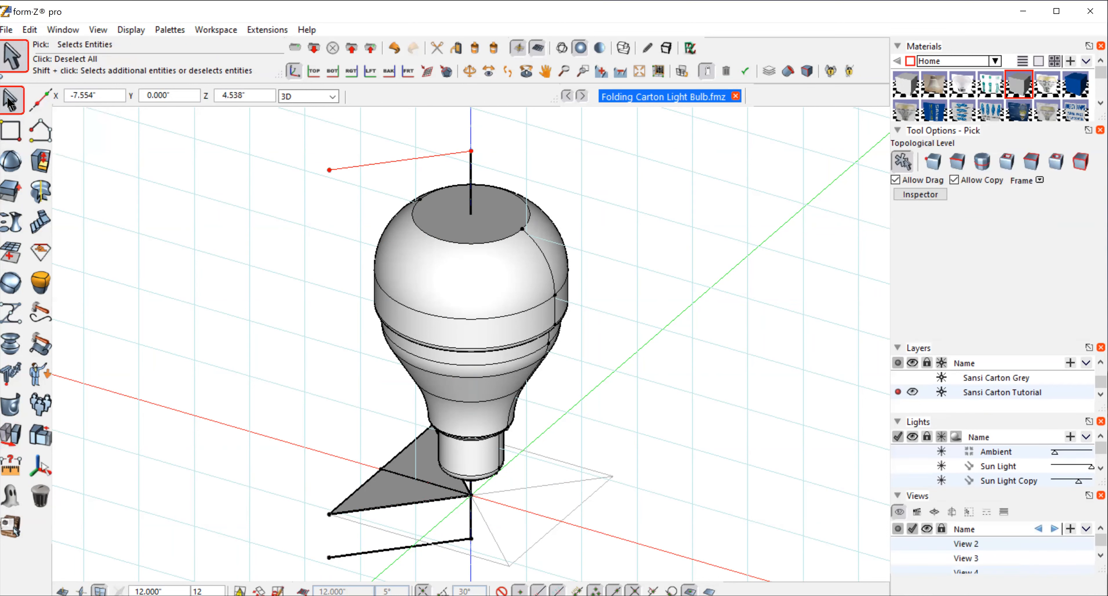
click(413, 546)
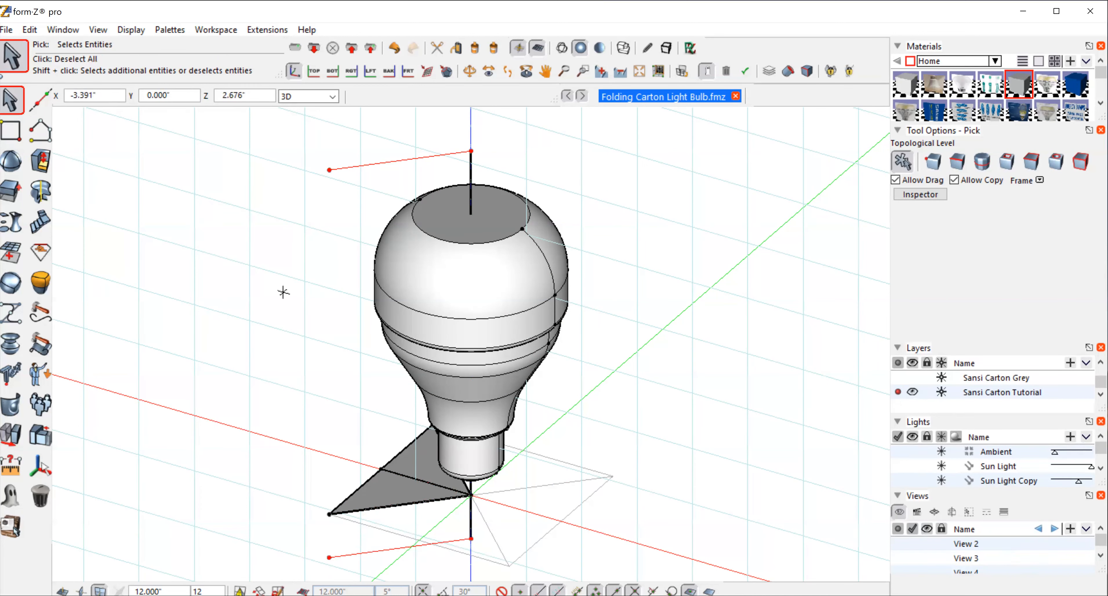
click(12, 222)
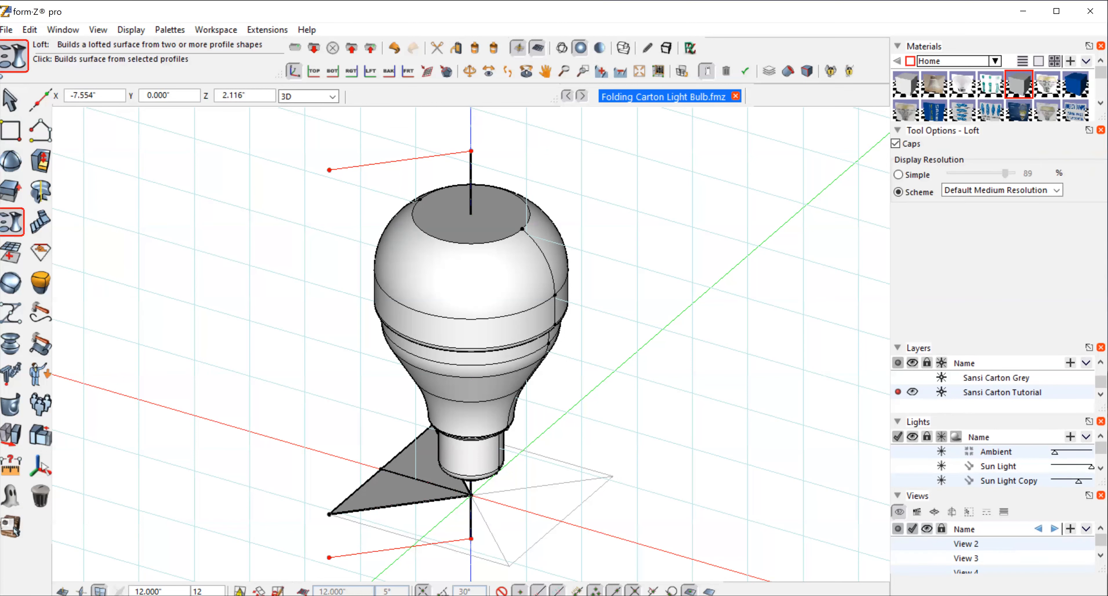
click(661, 218)
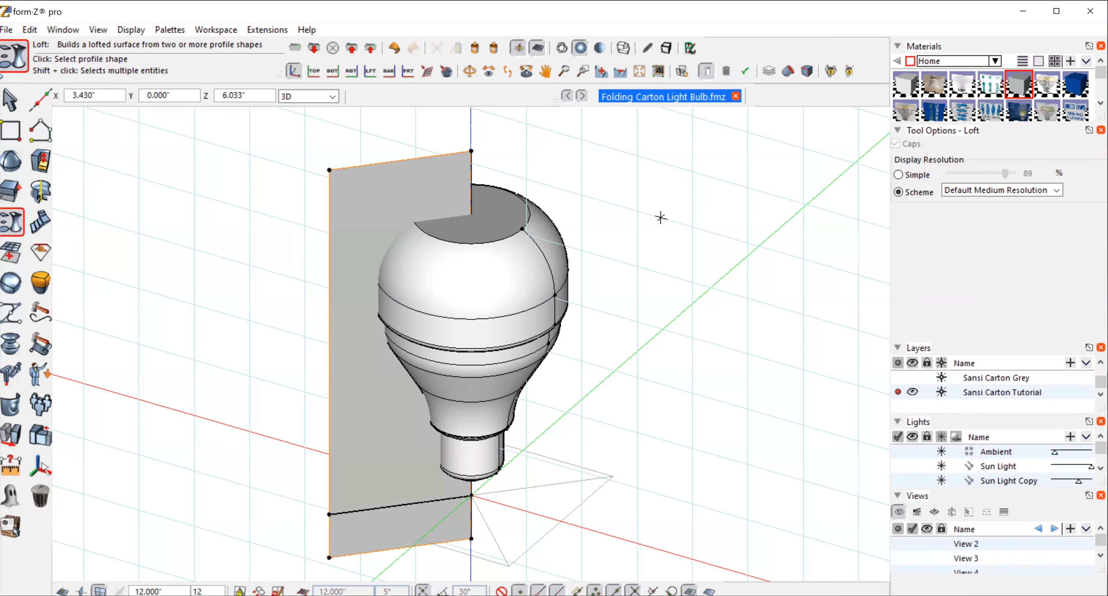
- Split the lofted panel with the bulb using Trim/Split on the first object, and delete the bulb-shaped inner piece
click(10, 99)
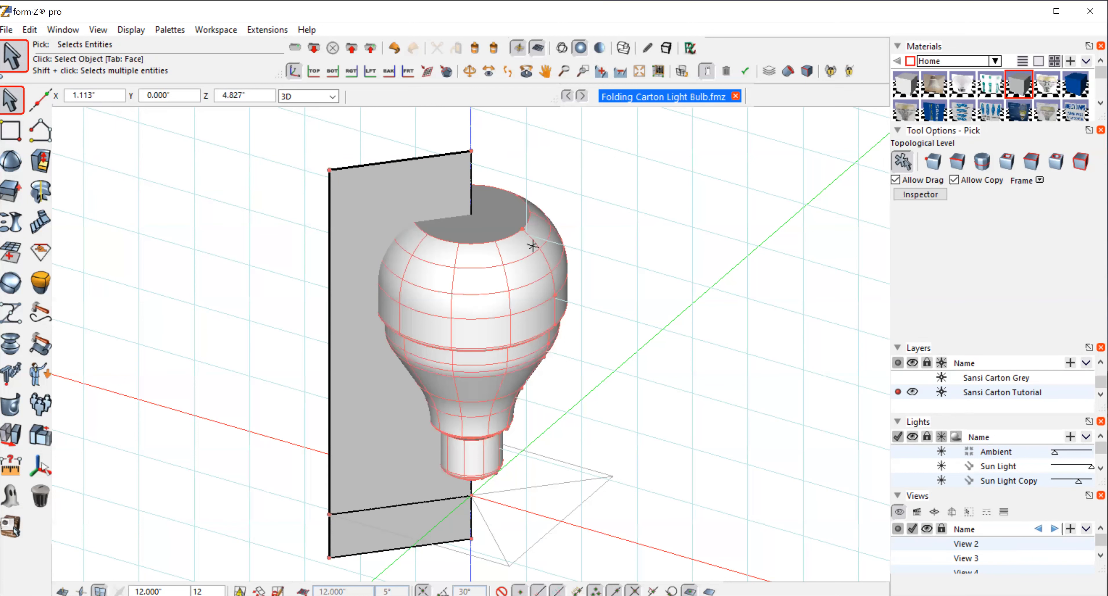
click(8, 98)
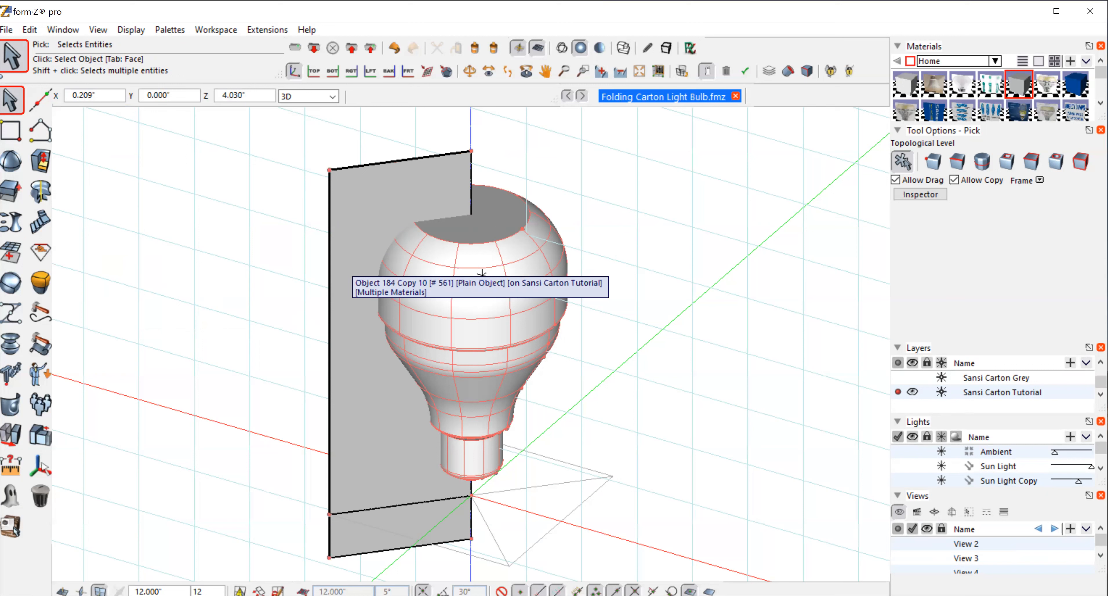
click(7, 408)
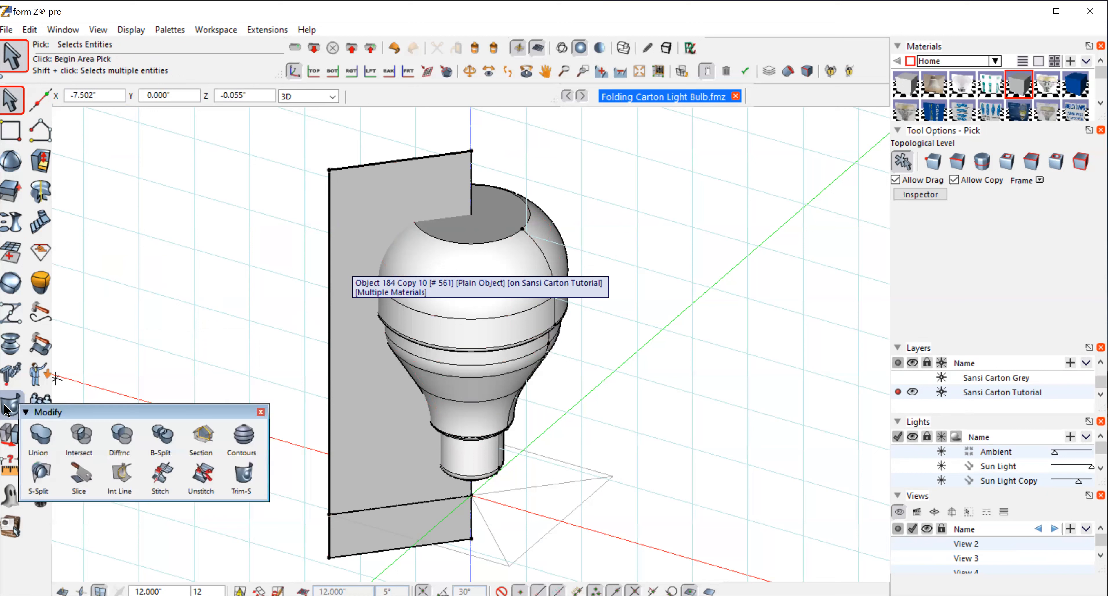
click(243, 475)
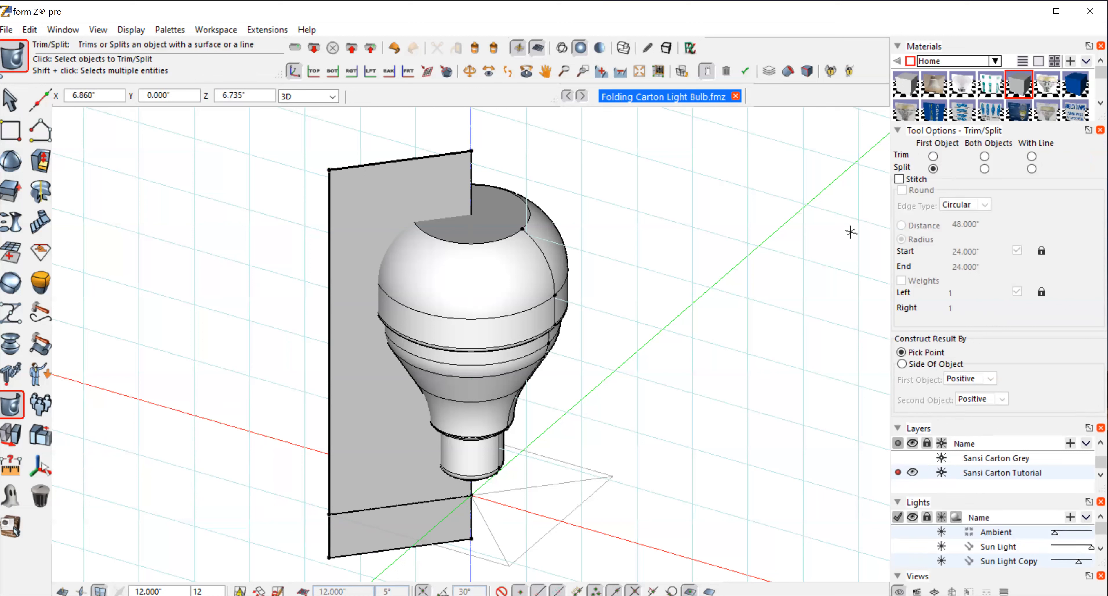
click(357, 400)
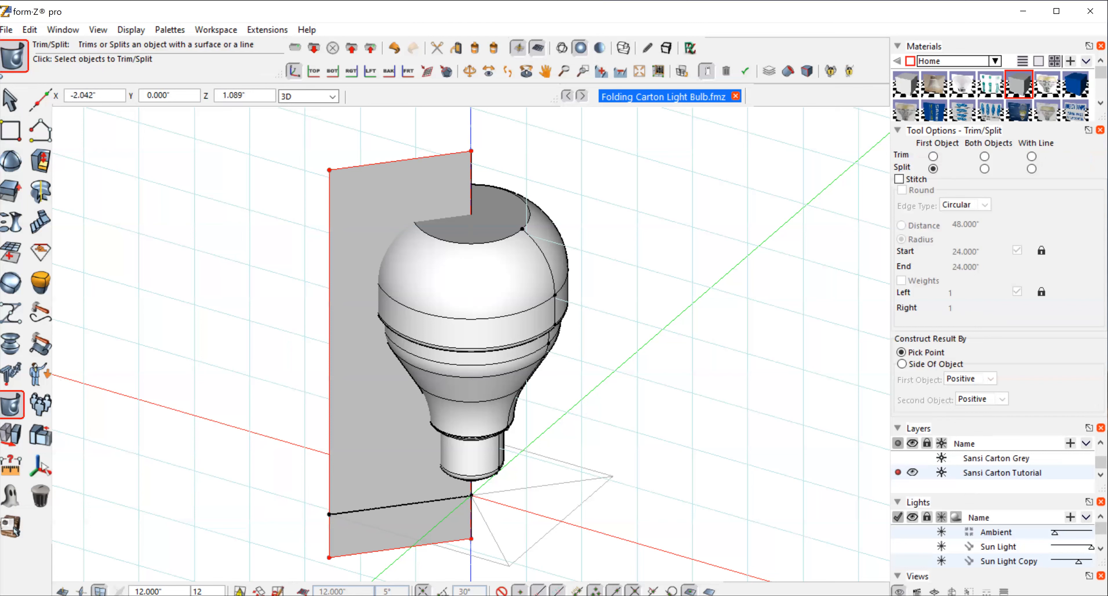
click(522, 304)
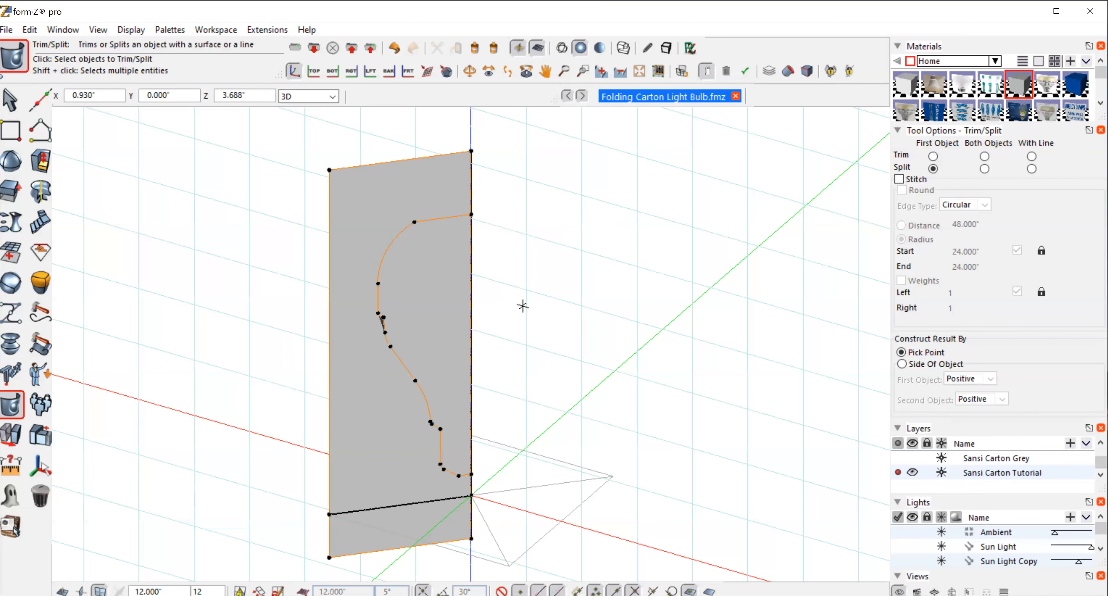
click(11, 100)
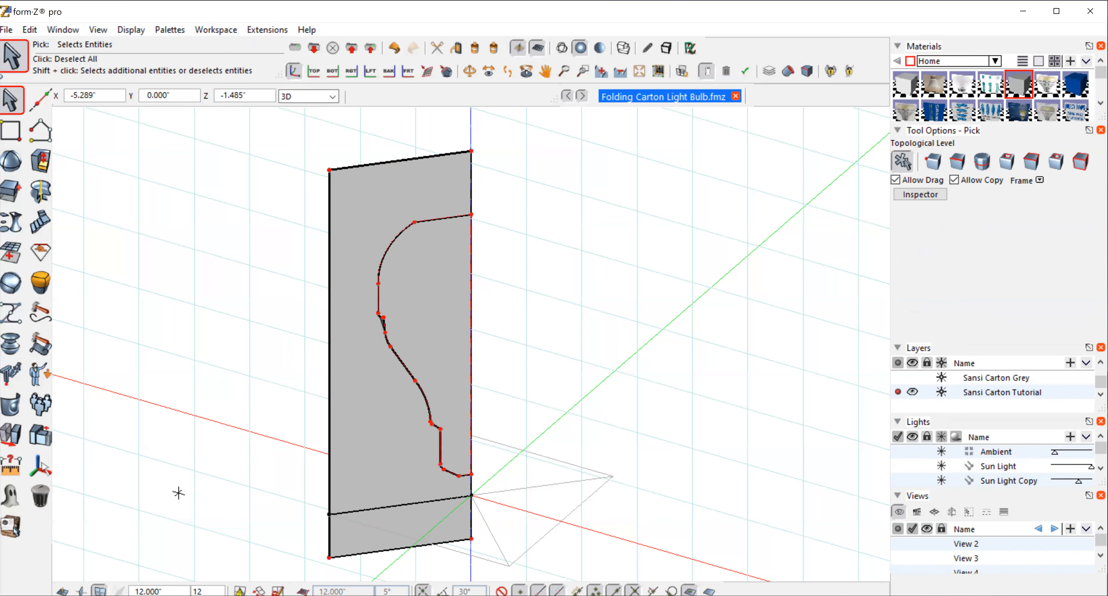
click(51, 493)
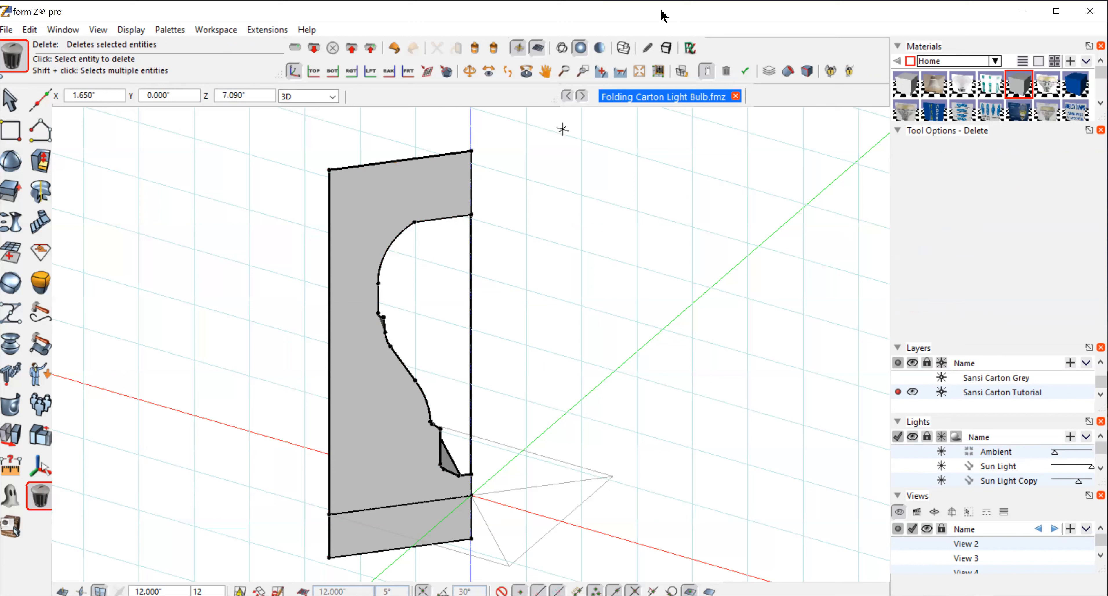
- Select the cut-out panel in wireframe display and return the display to shaded
click(562, 48)
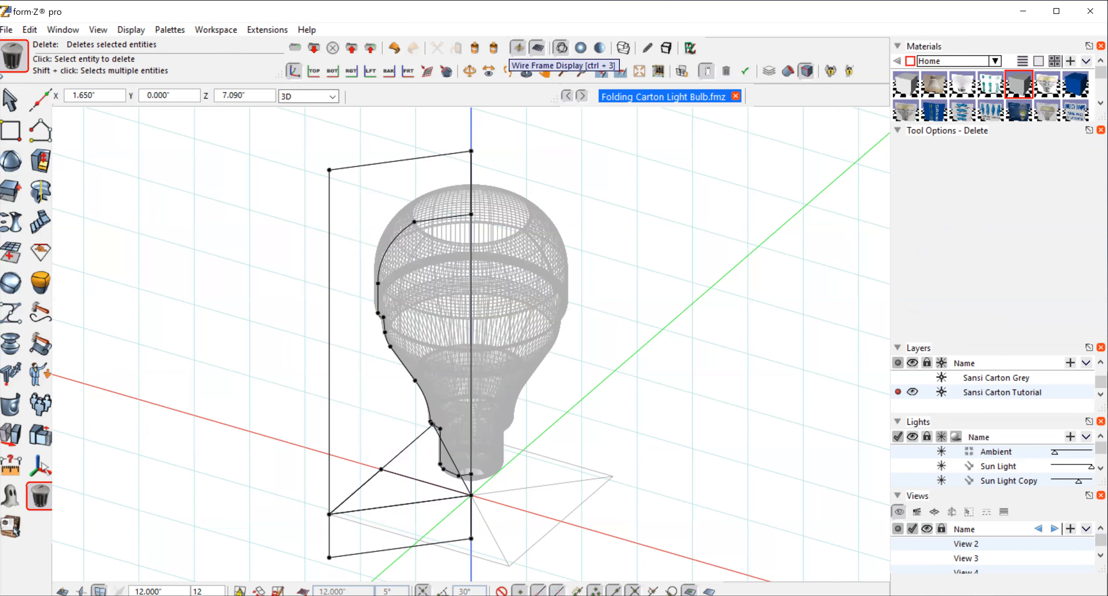
click(10, 100)
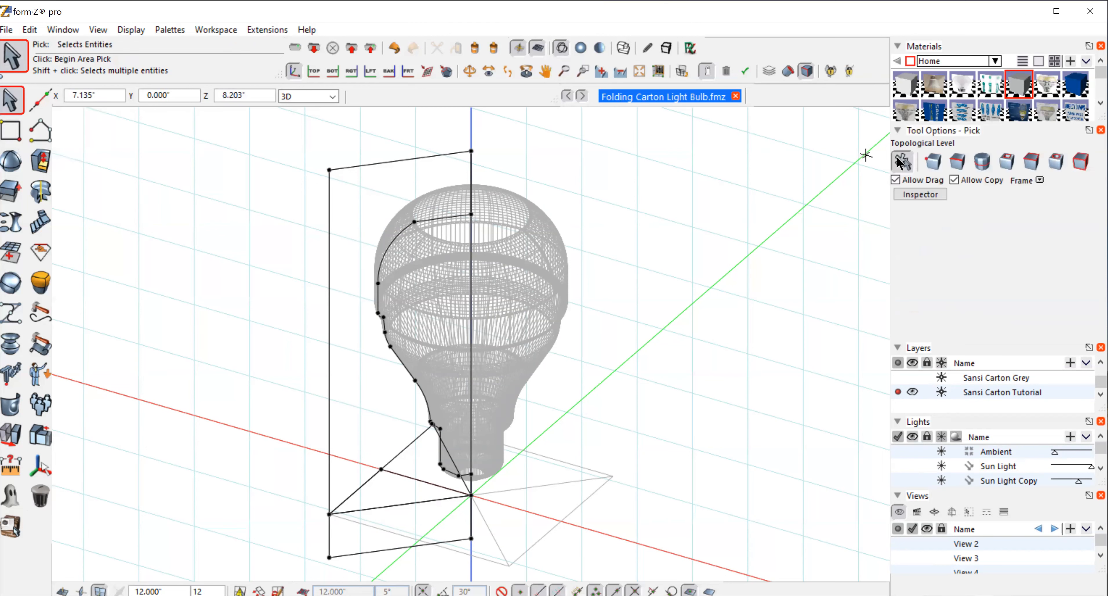
click(430, 158)
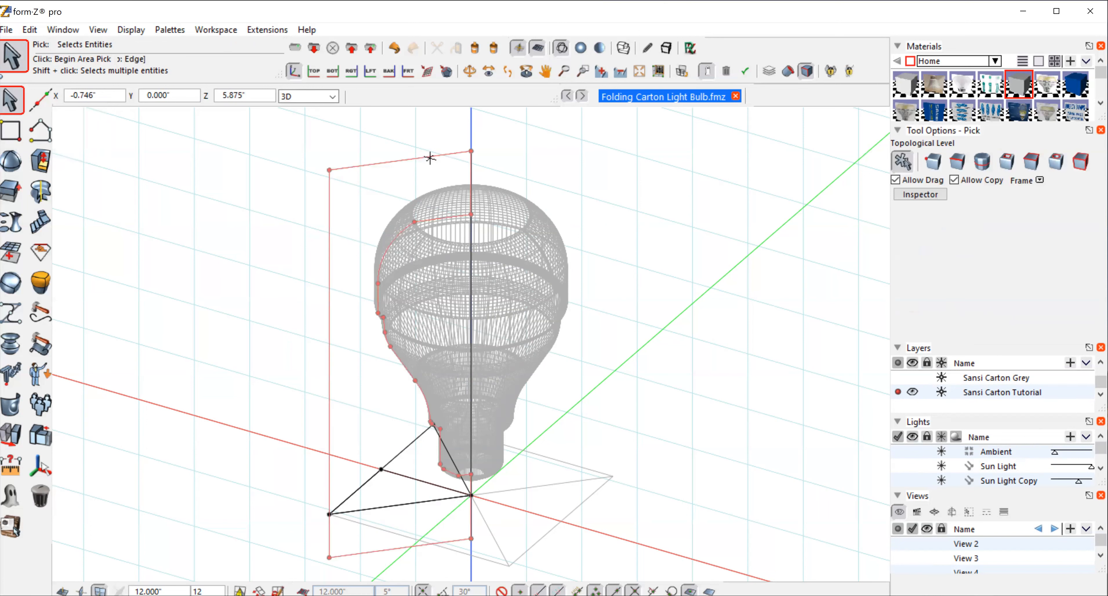
click(429, 157)
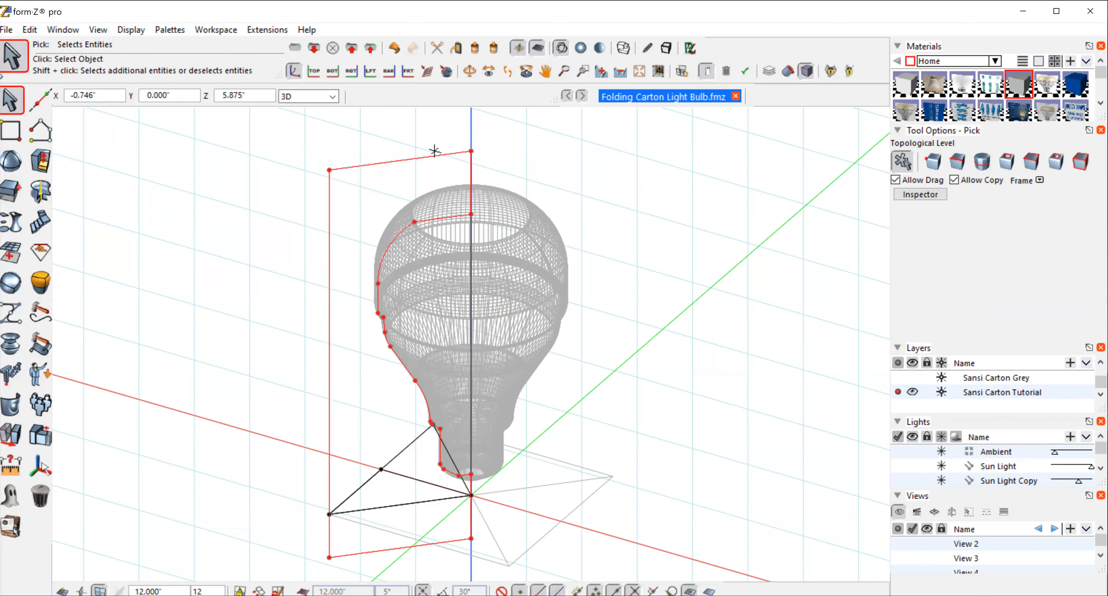
click(580, 49)
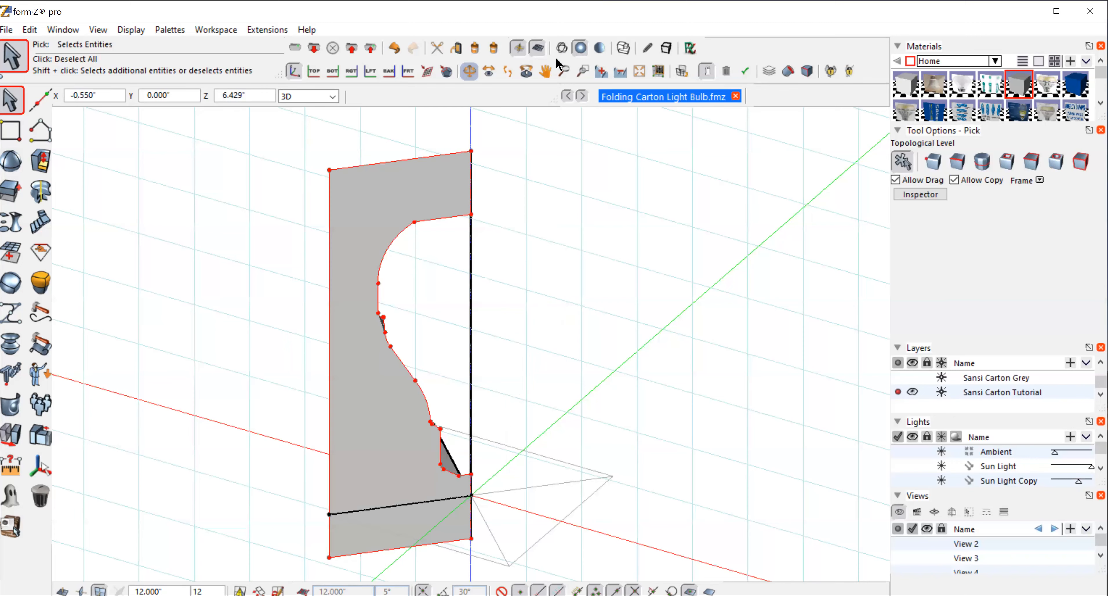
- Examine the selected cut-out panel and its alignment with the base triangles from several angles
drag(600, 381, 820, 367)
click(545, 71)
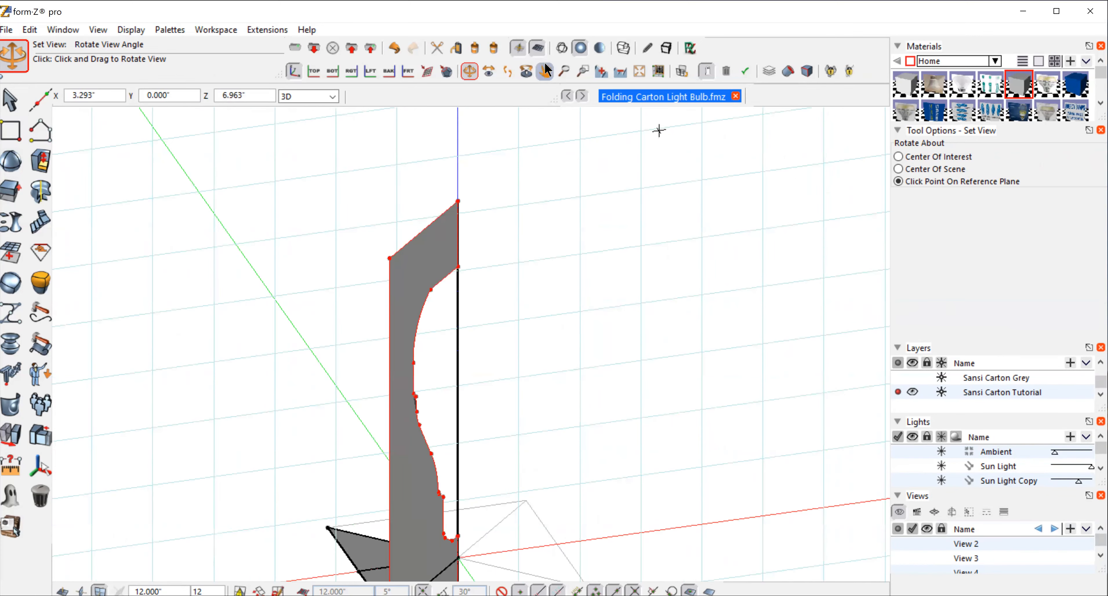
drag(531, 309, 625, 139)
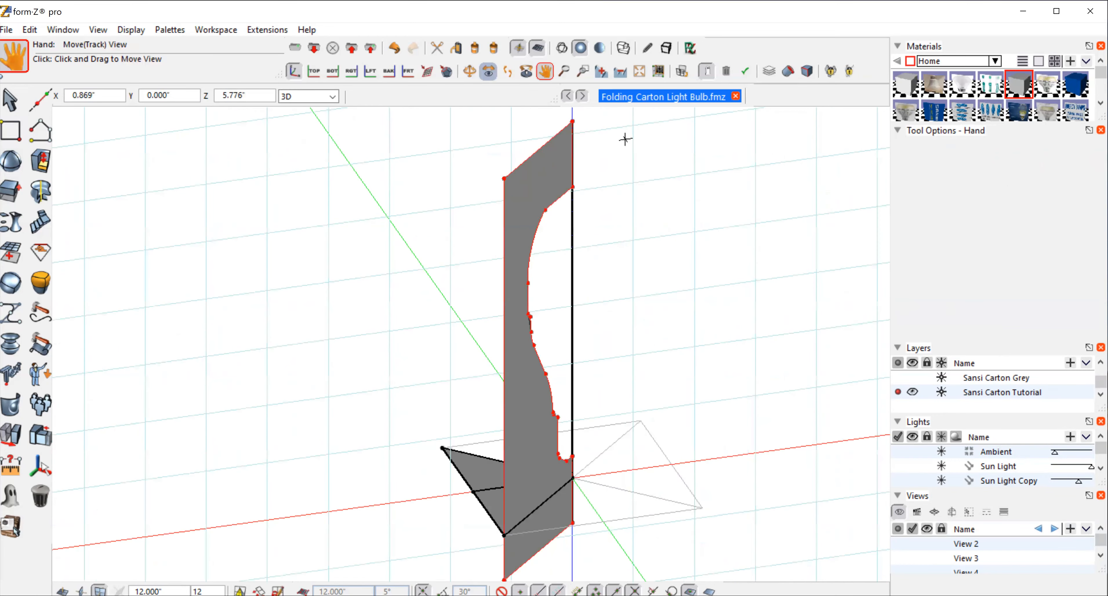
click(470, 71)
drag(283, 310, 400, 329)
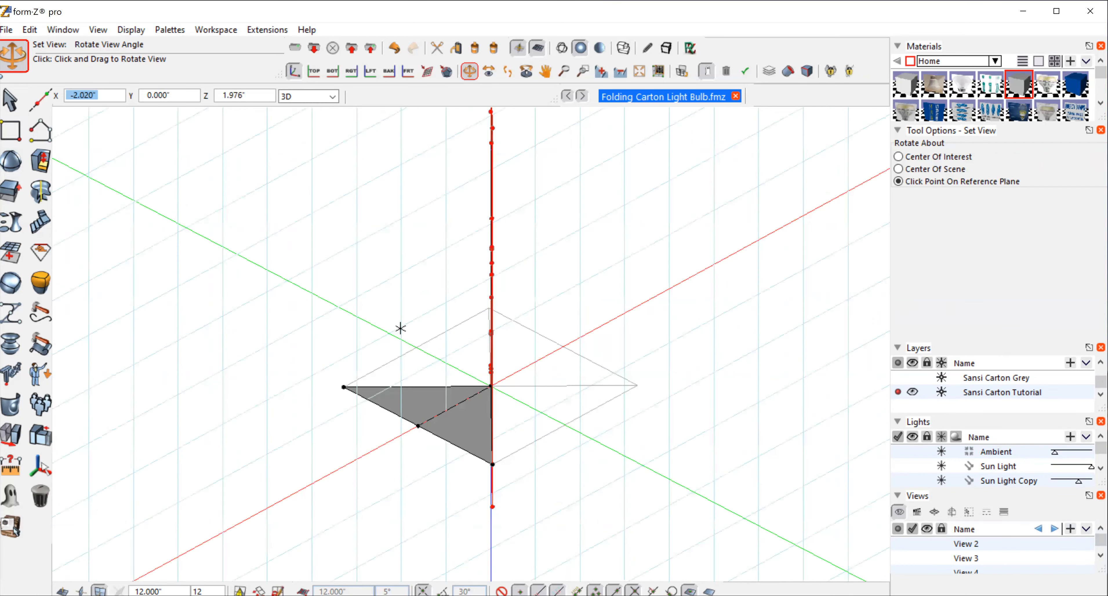
drag(400, 328, 537, 279)
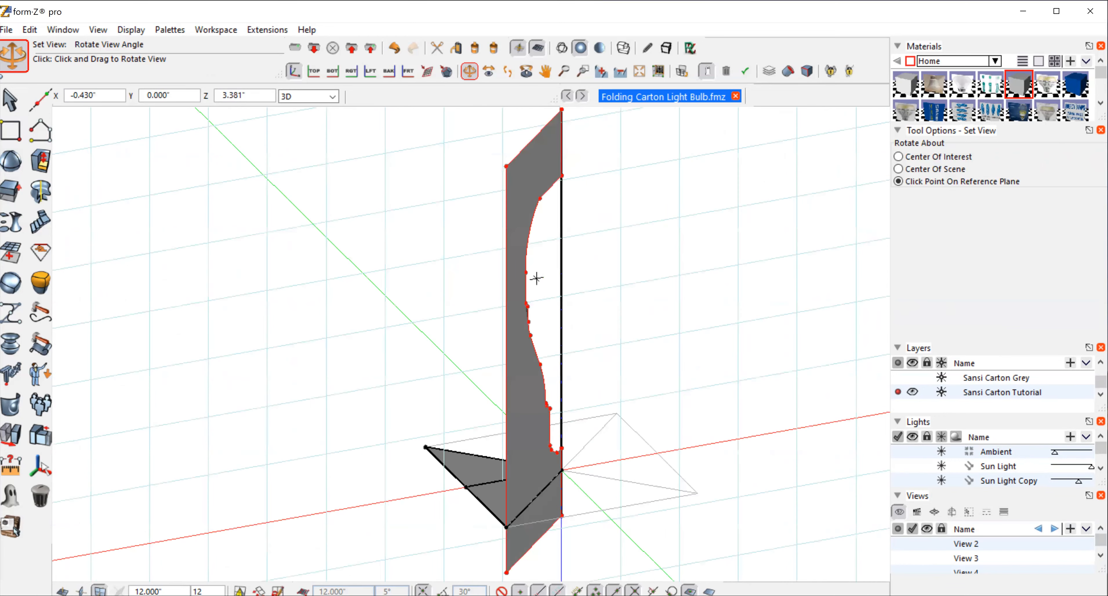
- Deselect the cut-out panel and select the large base triangle instead
click(11, 100)
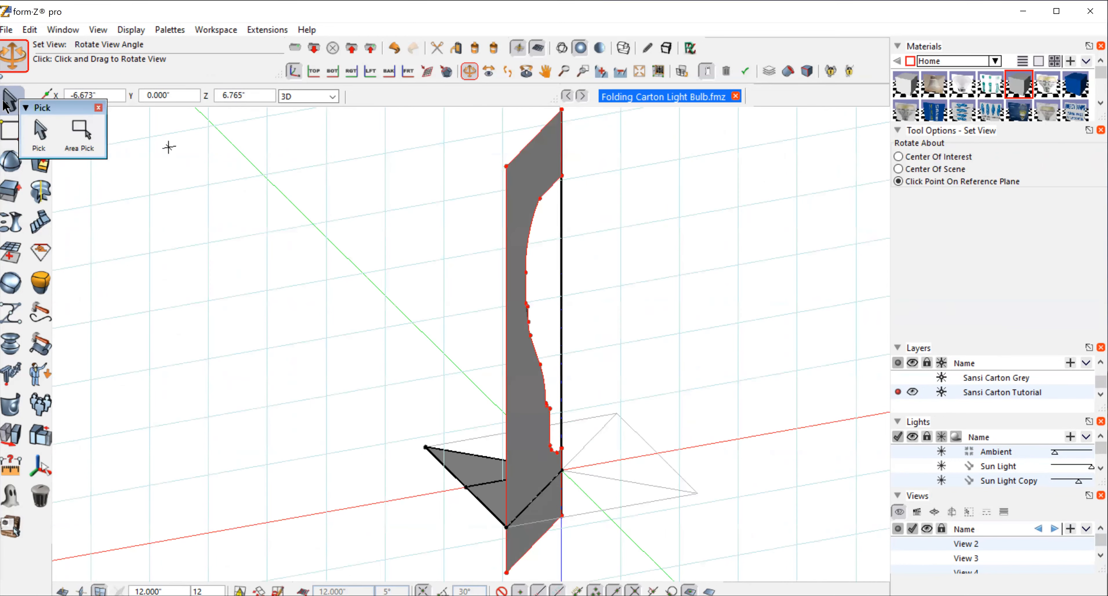
click(669, 211)
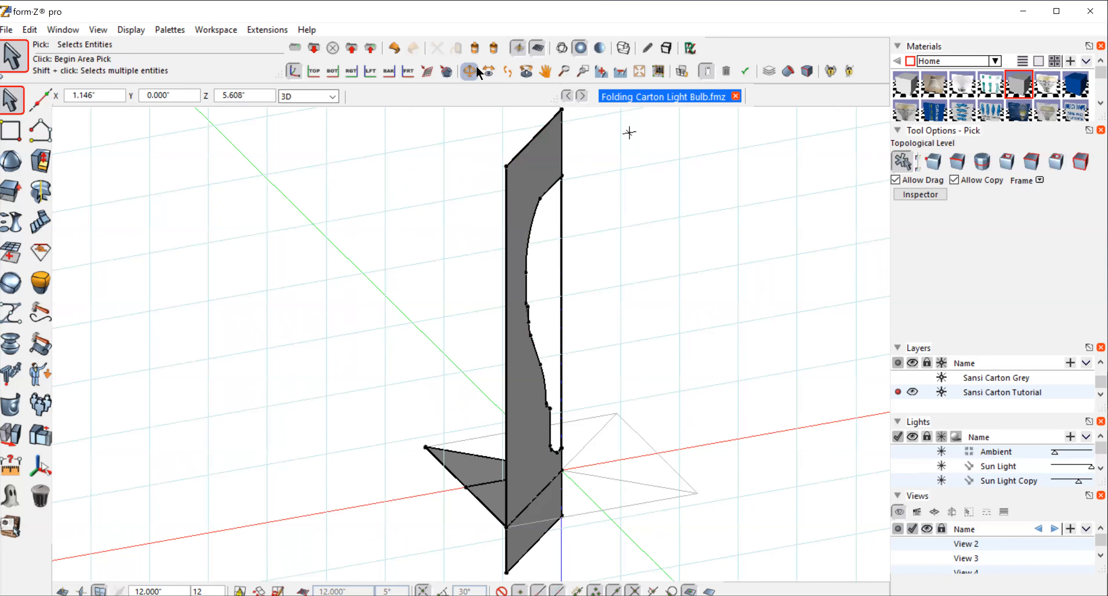
middle_drag(629, 133, 738, 324)
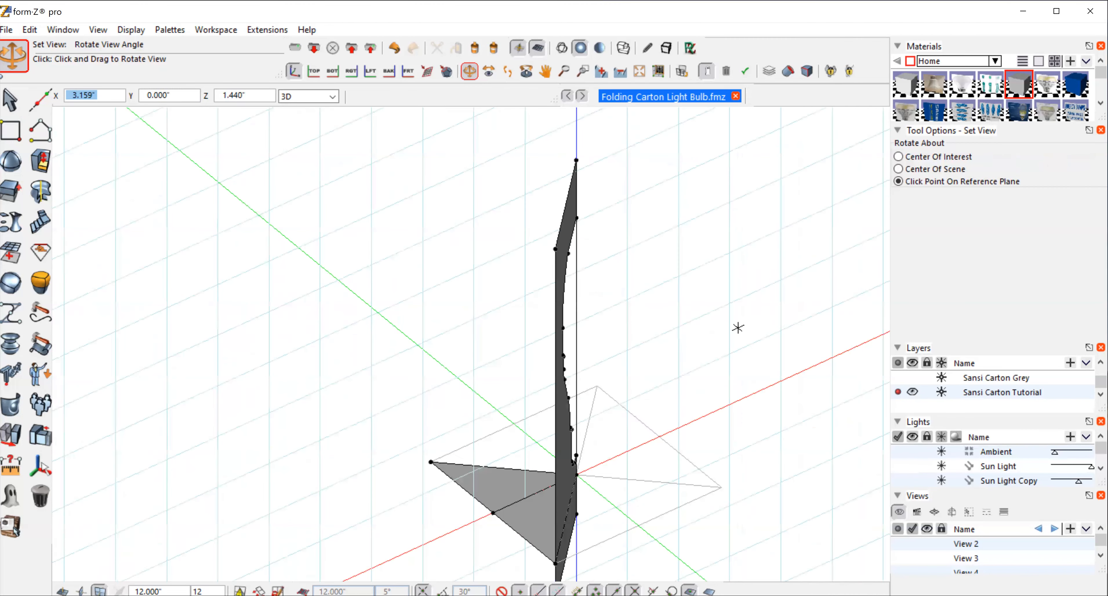
key(p)
click(492, 482)
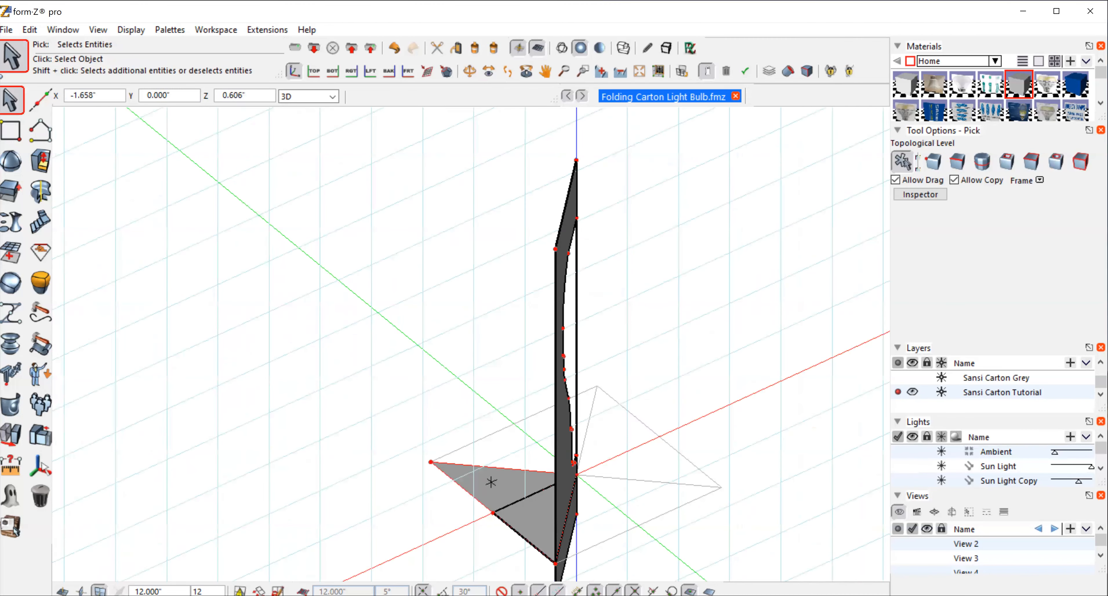
click(545, 71)
drag(631, 333, 626, 225)
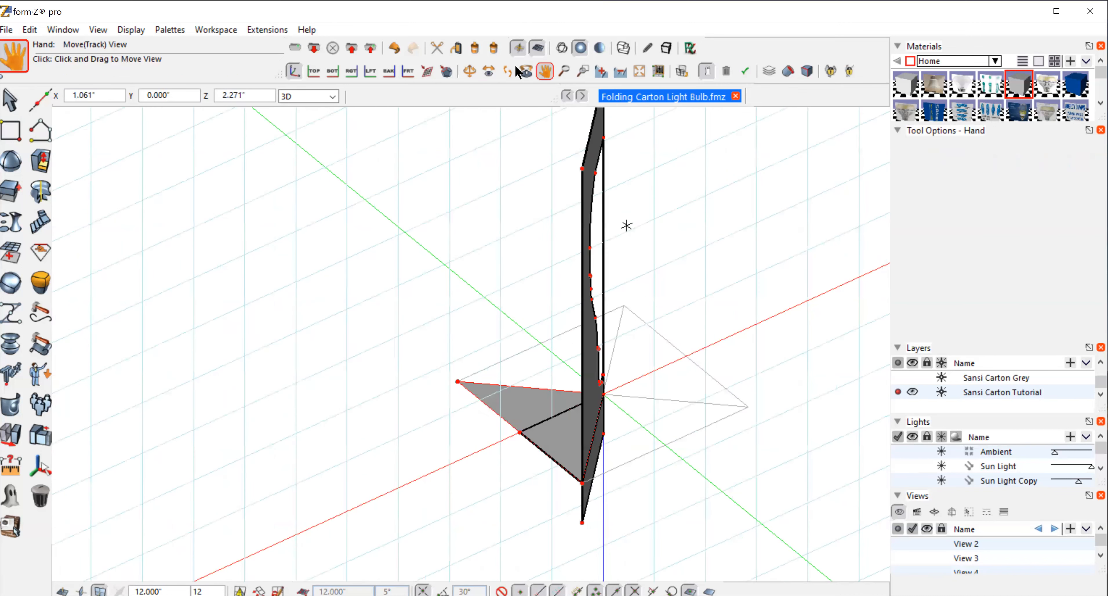
- Move the large base triangle in top view along the negative X direction, clear of the construction square
click(110, 34)
click(118, 53)
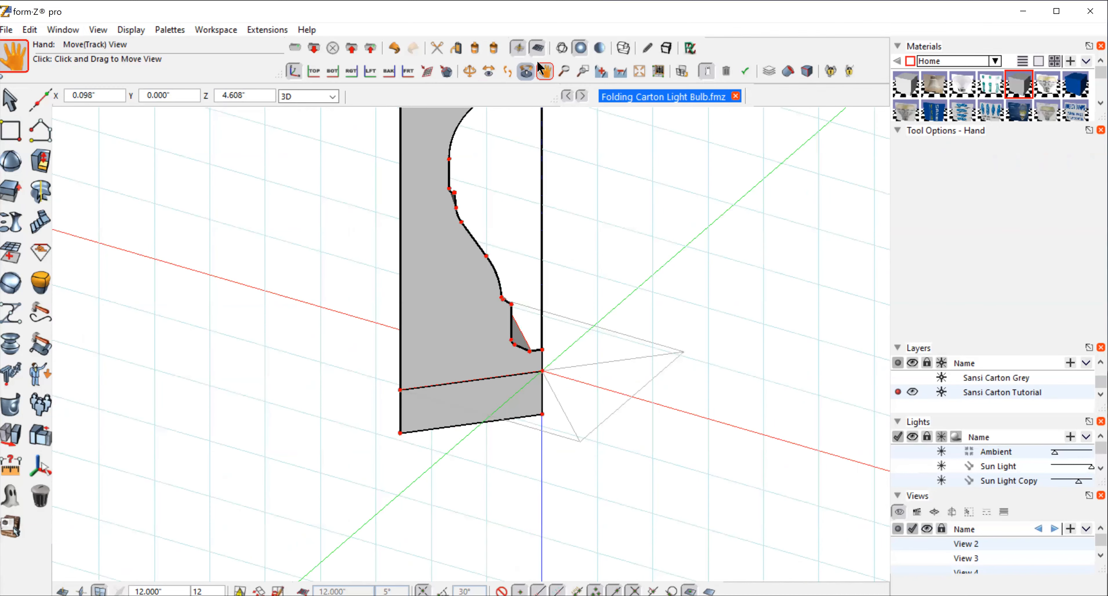
click(98, 30)
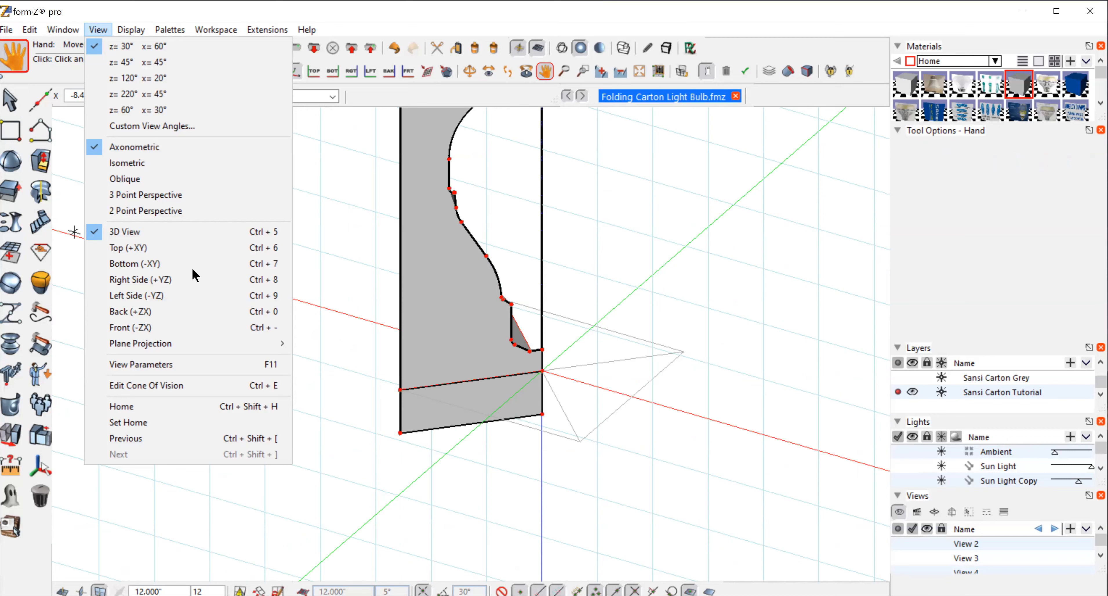
click(144, 249)
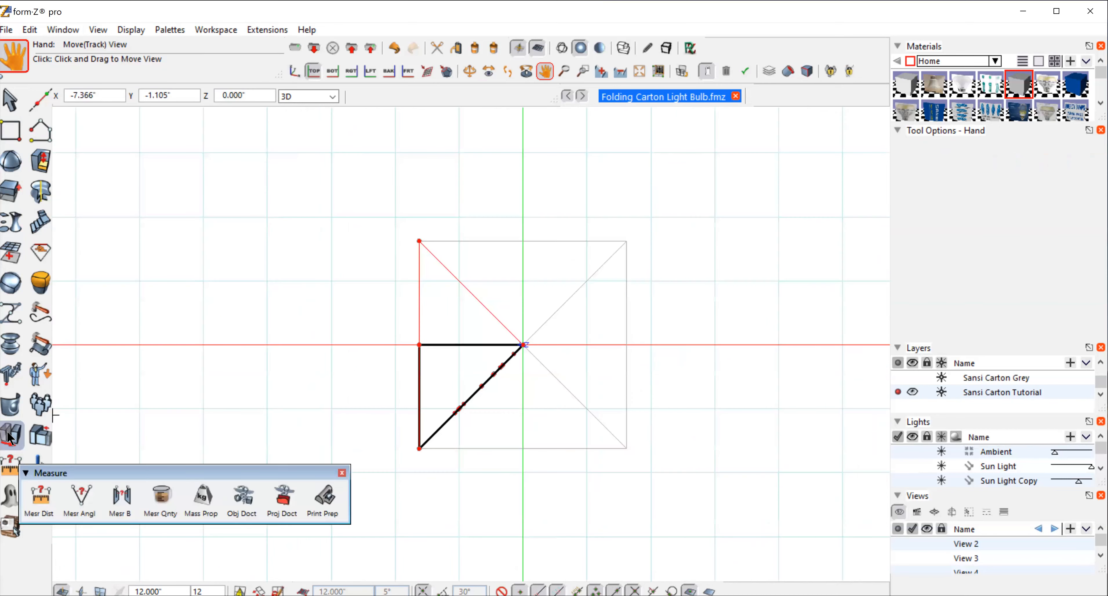
mouse_move(8, 433)
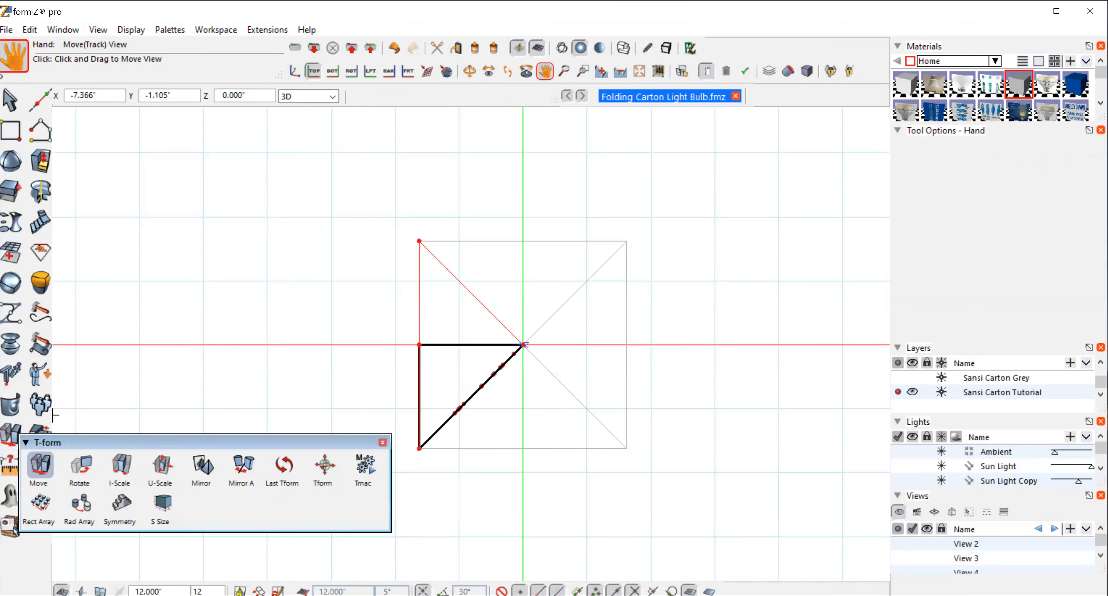
click(37, 469)
click(902, 147)
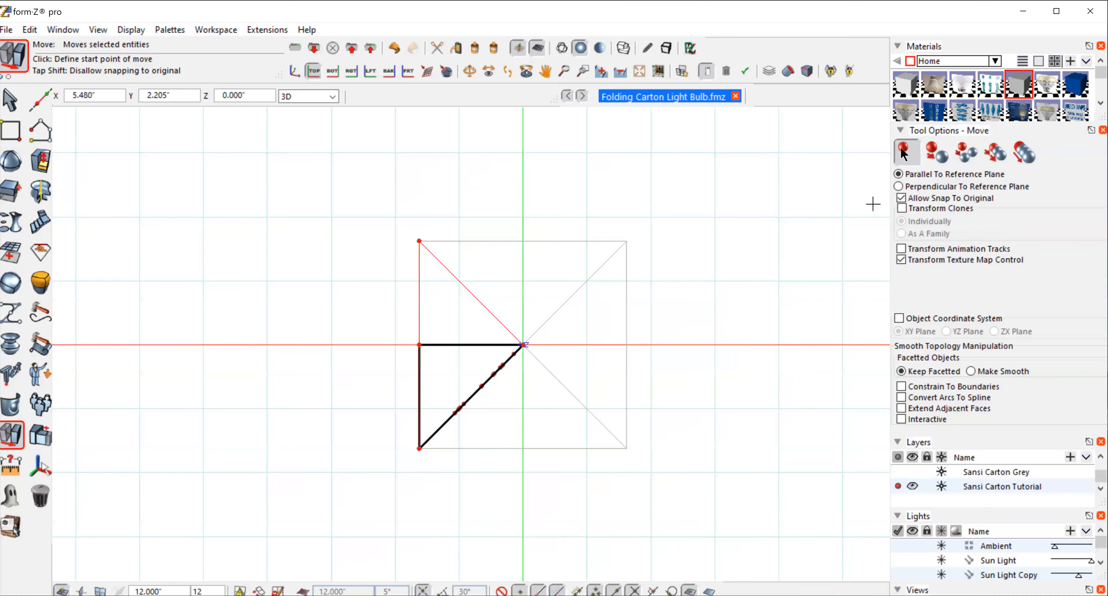
click(784, 259)
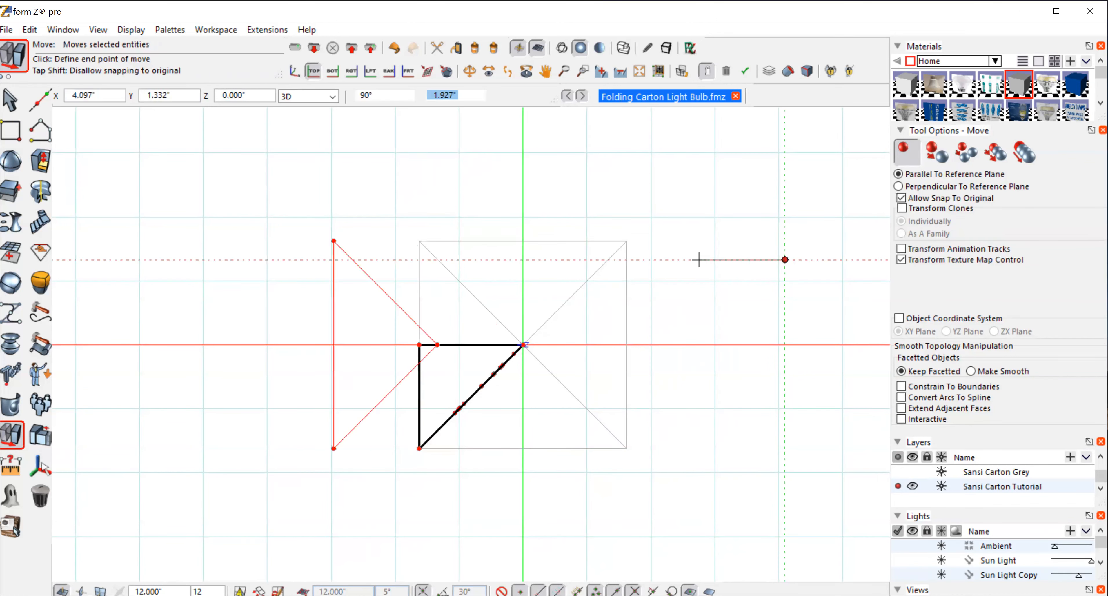
click(507, 260)
- Select the small base triangle and move it along the X axis to between the large triangle and the construction square
click(10, 103)
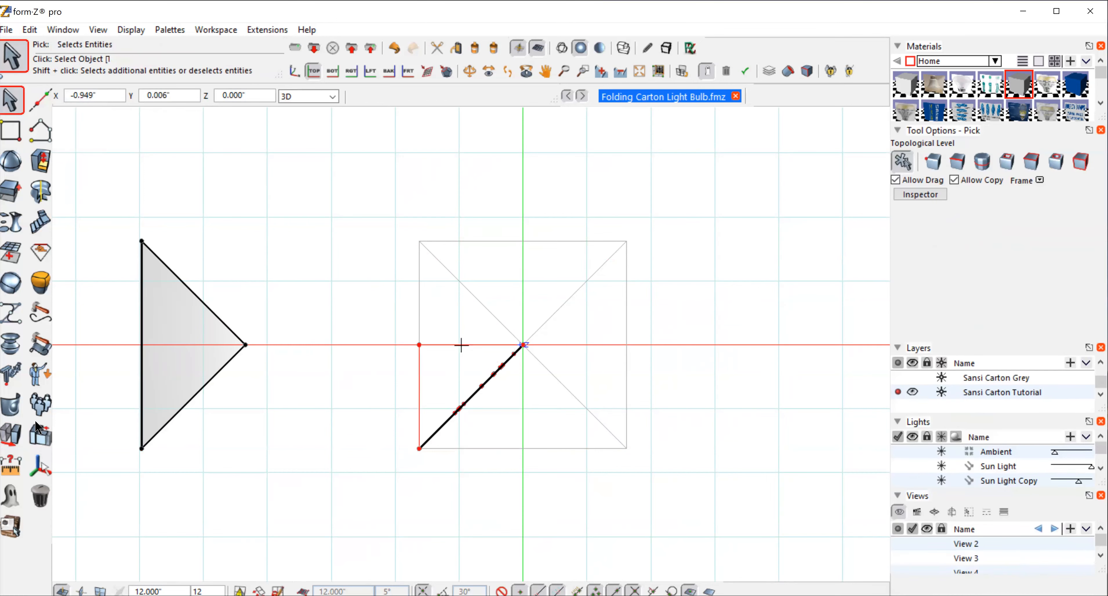
mouse_move(11, 434)
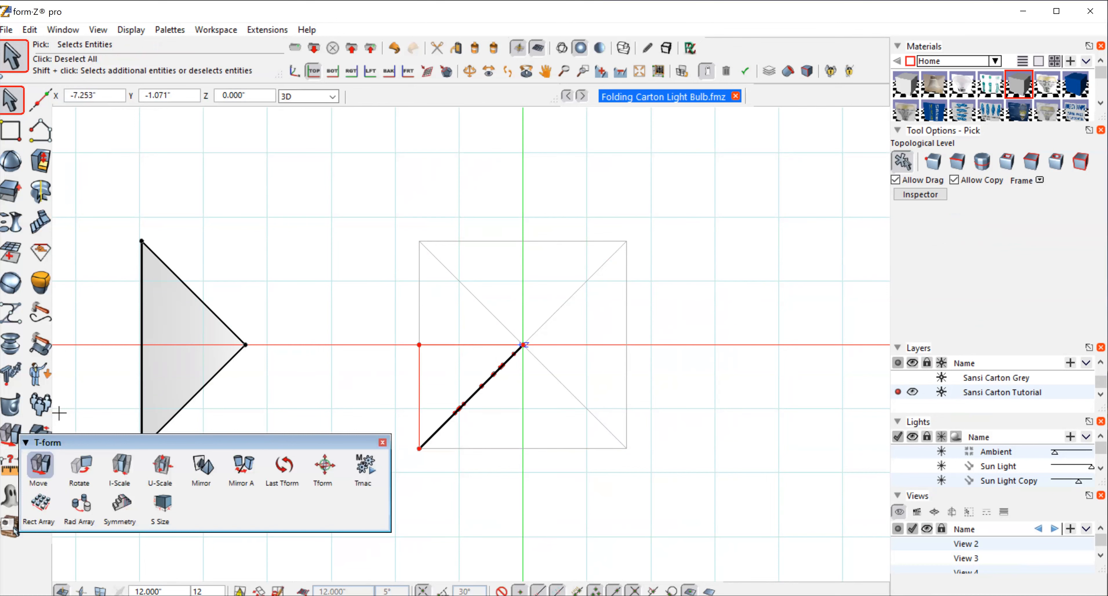
click(40, 465)
click(721, 291)
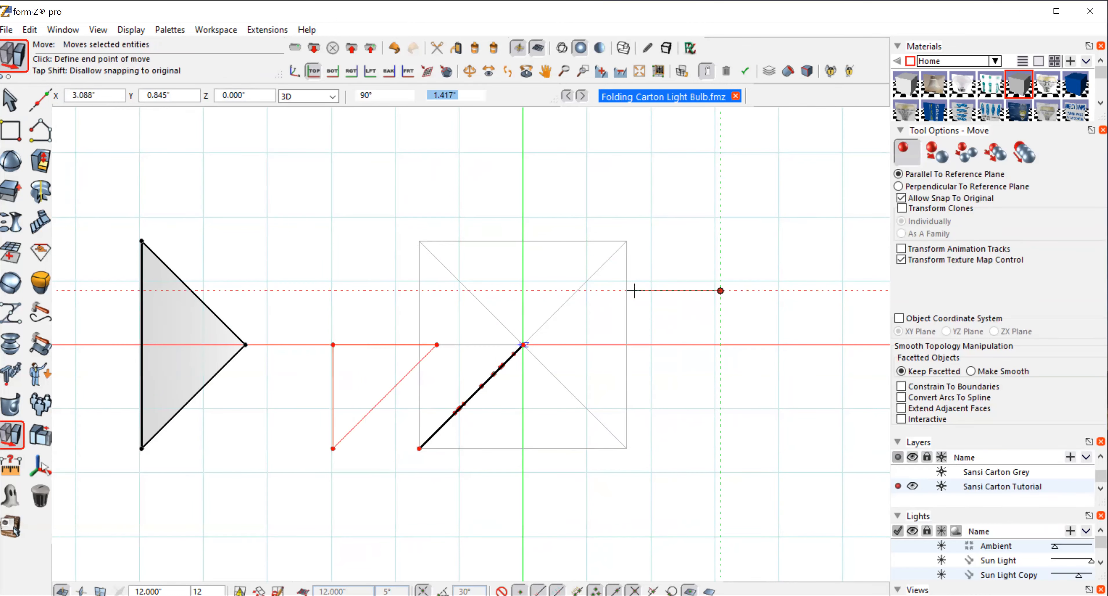
key(Escape)
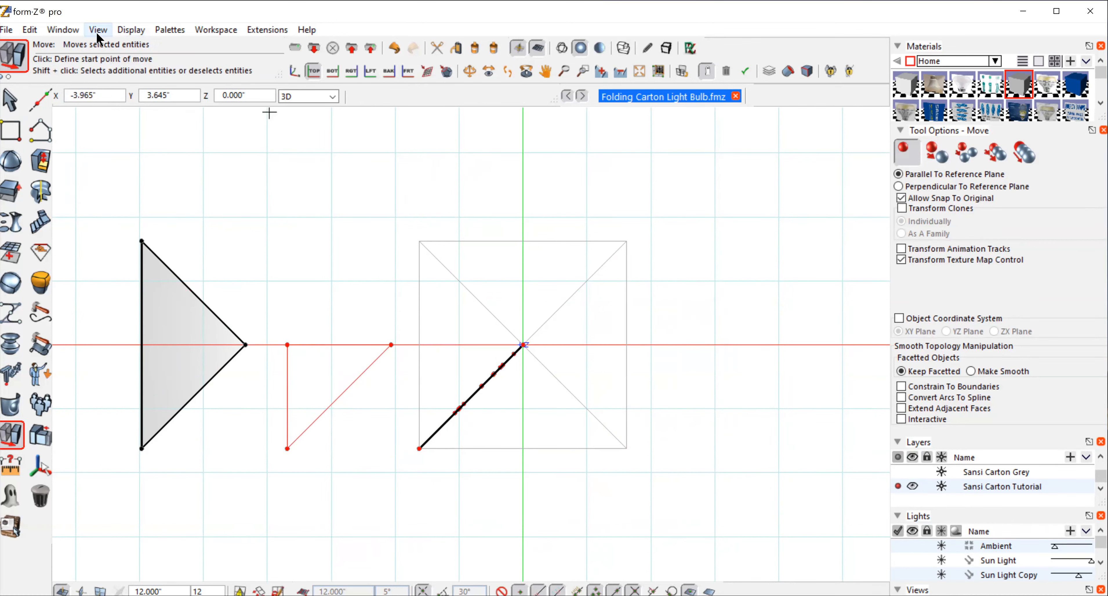
- Return to a 3D view of the separated triangles and cut-out panel, and clear the selection
click(123, 48)
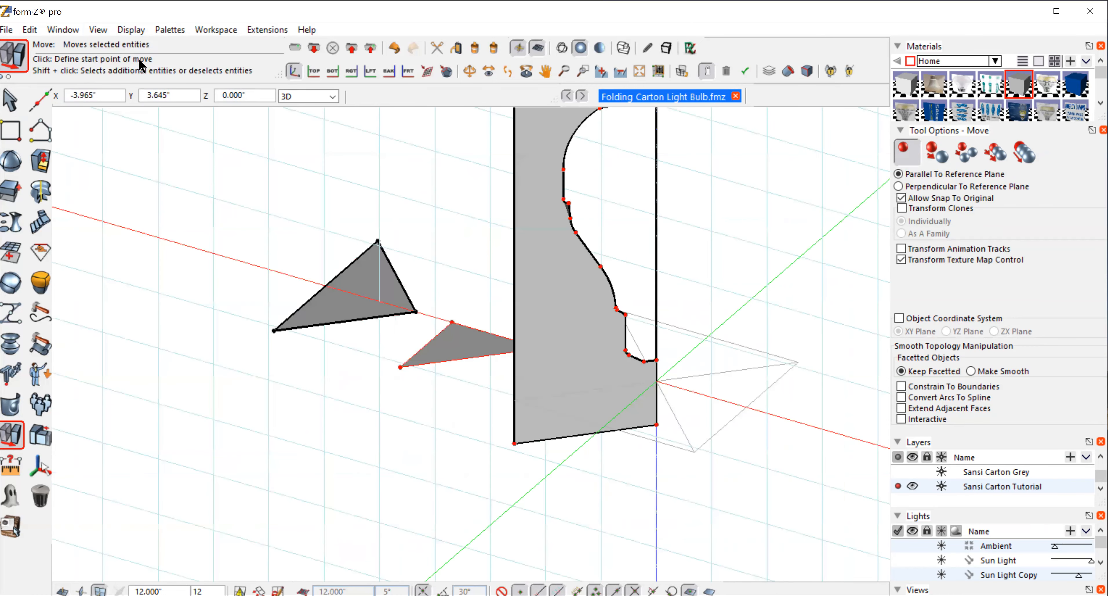
click(468, 71)
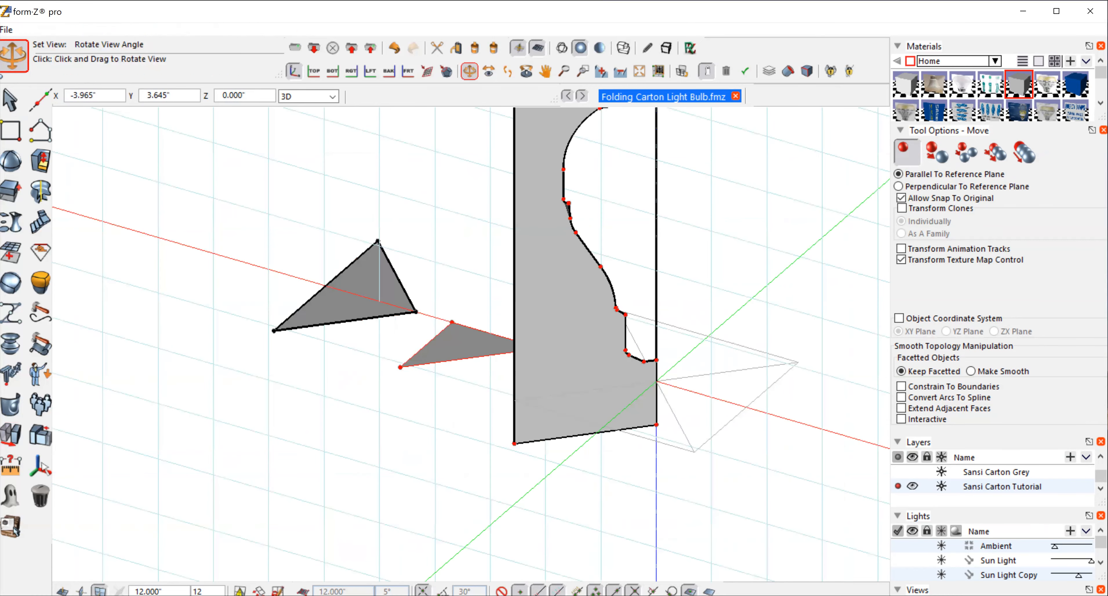
drag(228, 217, 309, 280)
click(11, 99)
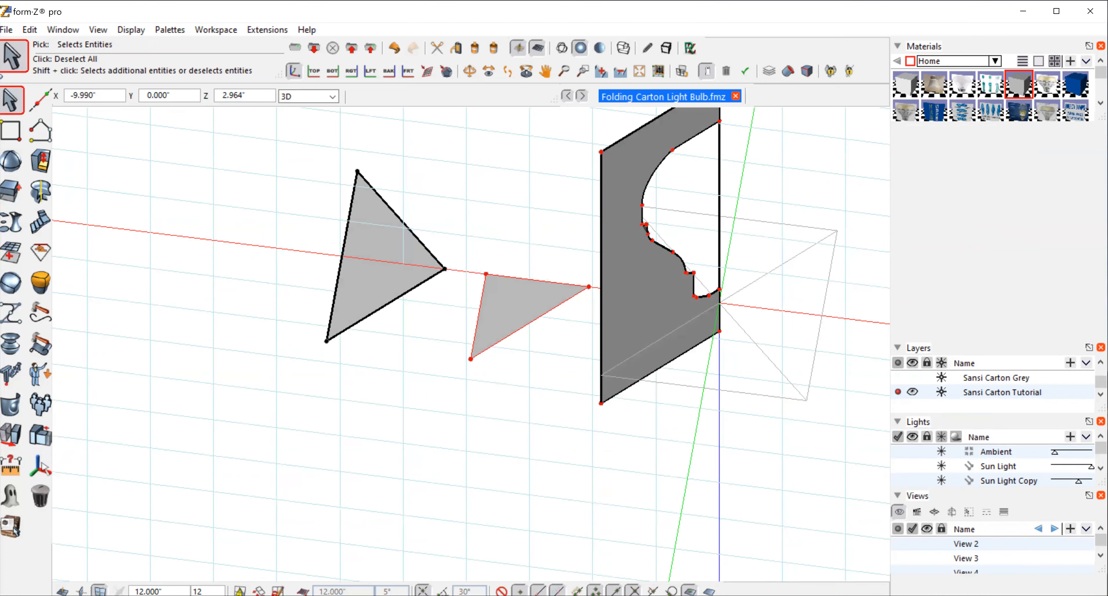
click(796, 185)
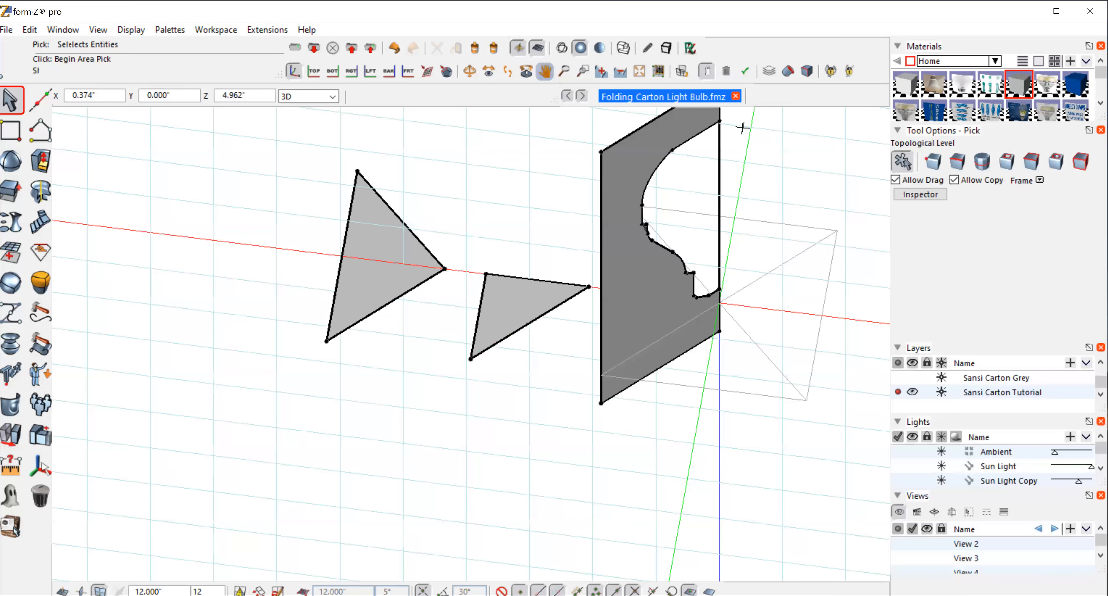
drag(799, 208, 648, 298)
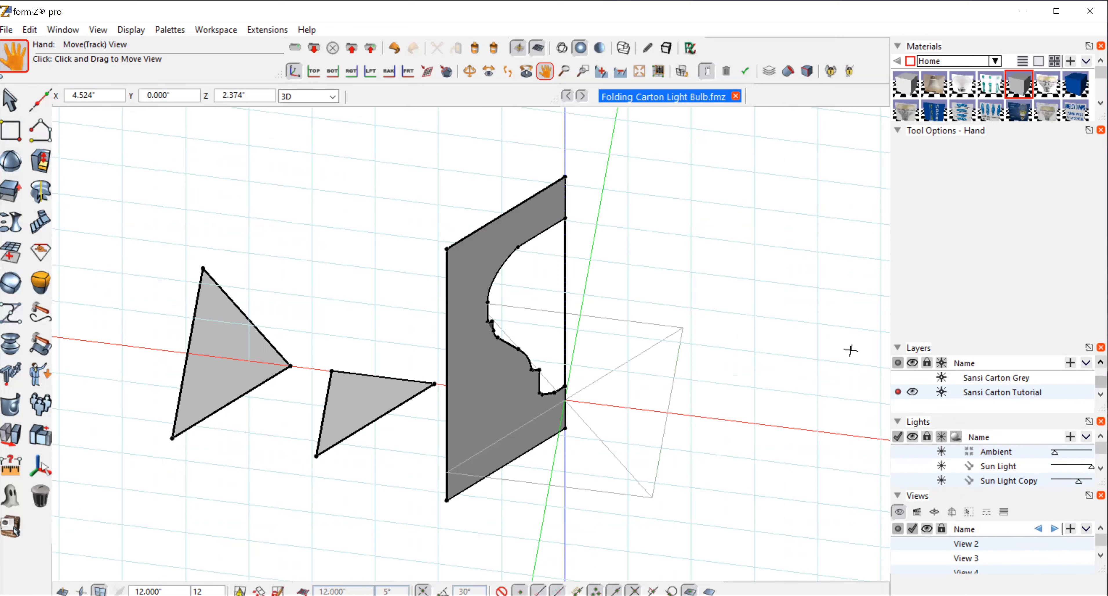
- Find the Sansi DL Folding Box layer and make it the visible, active layer
click(1101, 363)
click(1100, 363)
click(1101, 363)
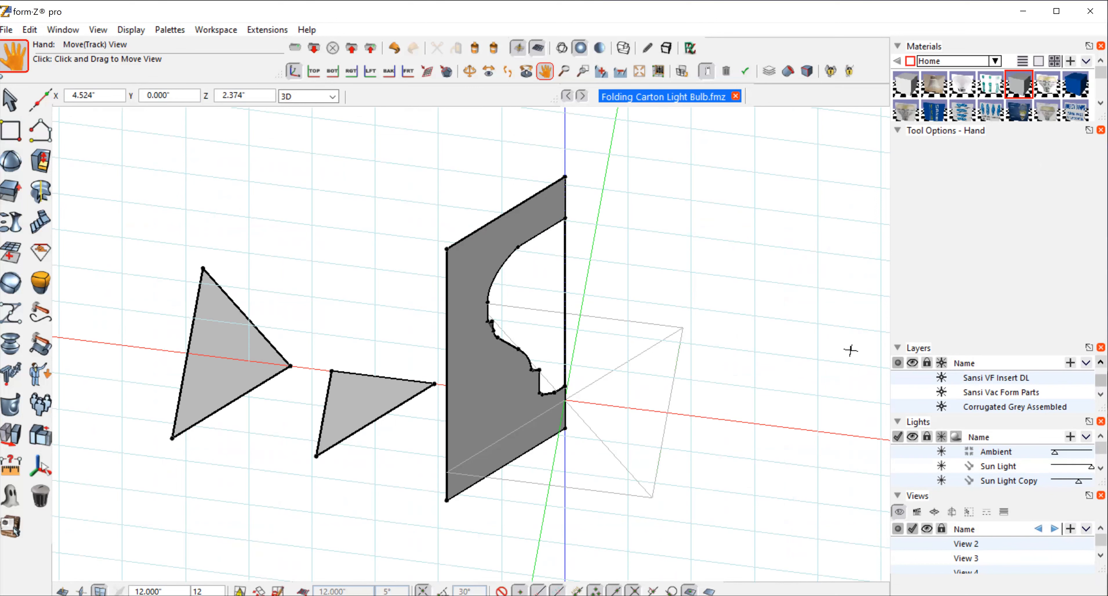
click(1101, 362)
click(1101, 363)
click(1100, 363)
click(1100, 363)
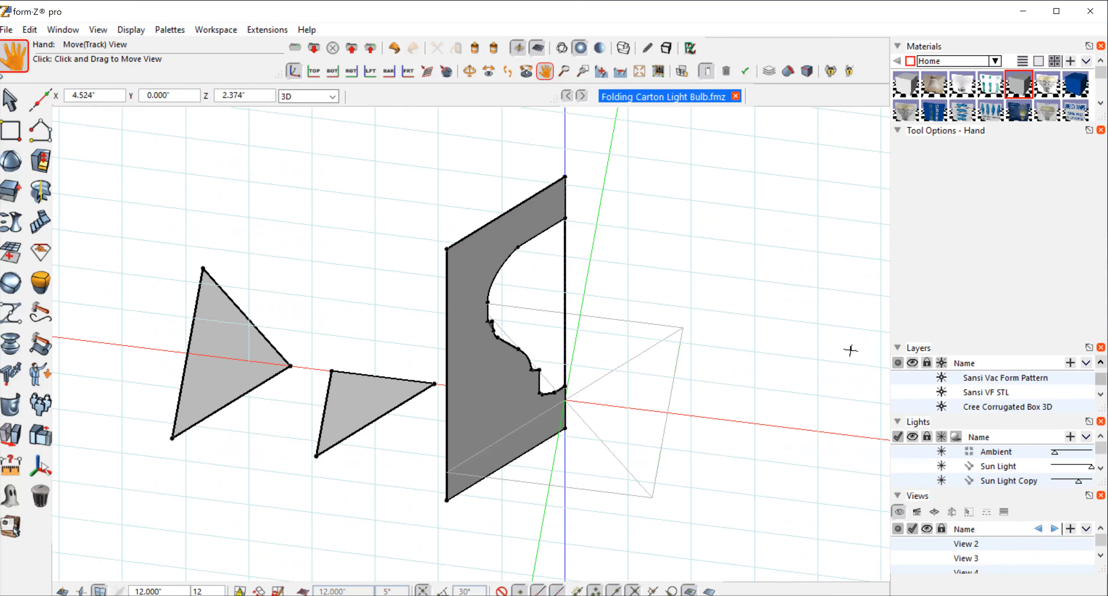
click(1101, 363)
click(1100, 363)
click(1100, 363)
click(1101, 363)
click(1100, 363)
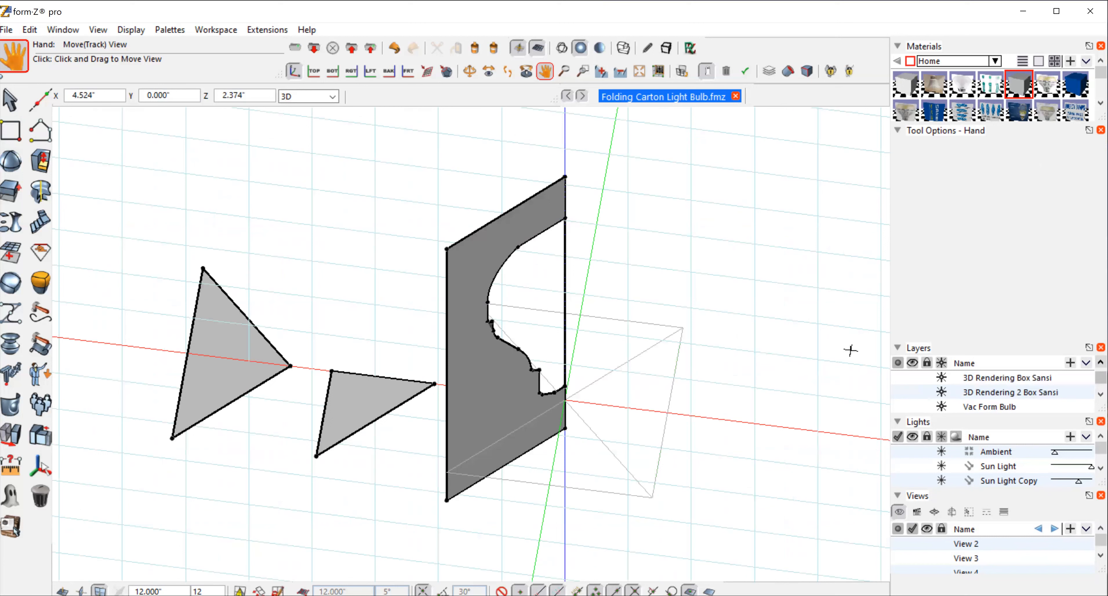
click(1101, 363)
click(1101, 363)
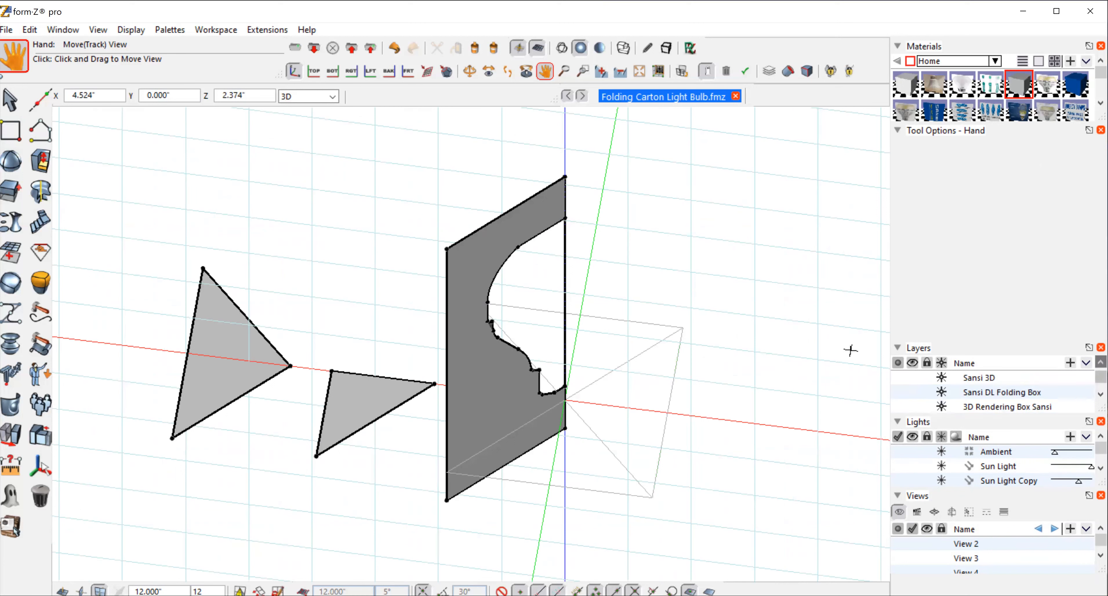
click(1100, 362)
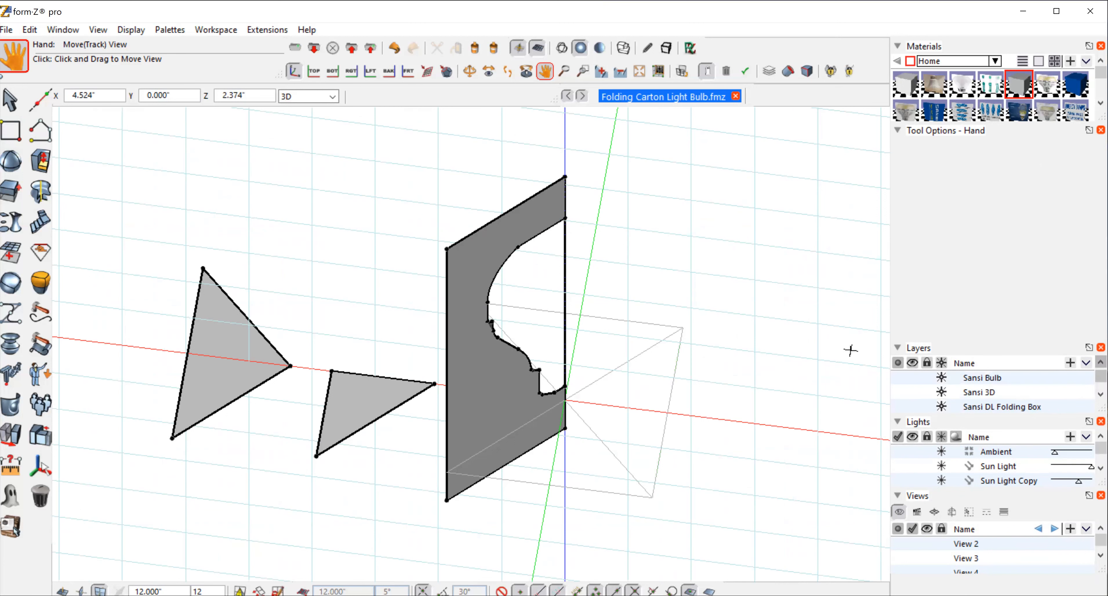
click(1101, 363)
click(1101, 363)
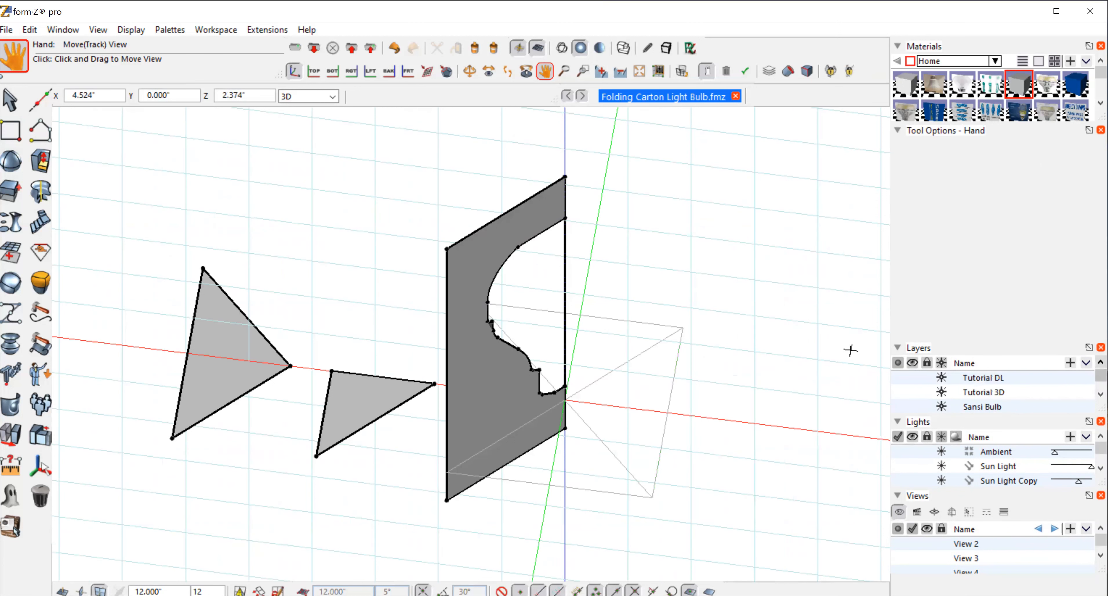
click(1100, 362)
click(1100, 363)
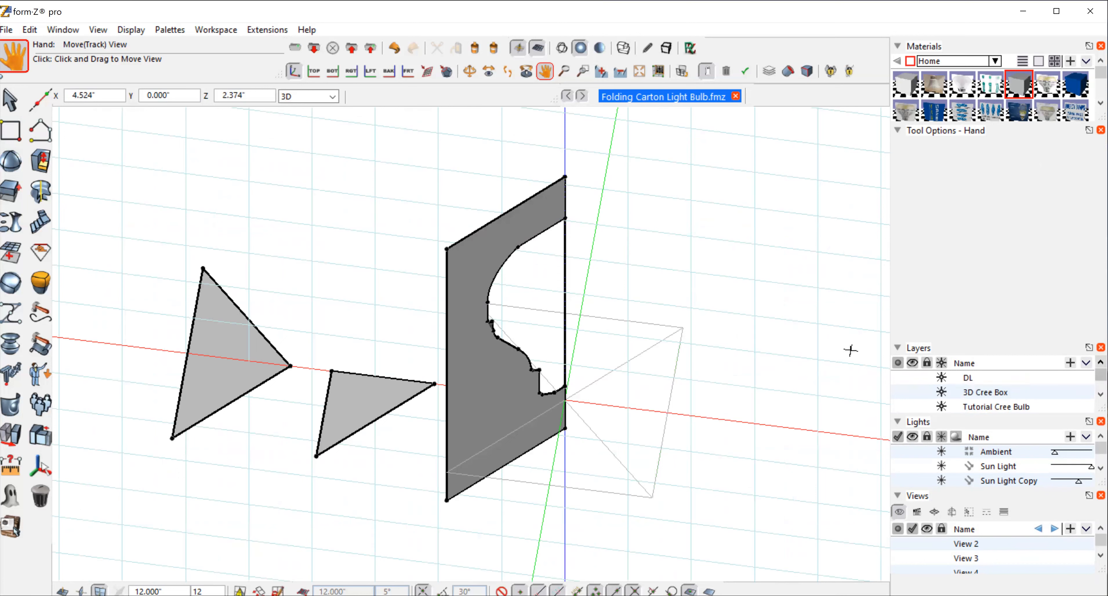
click(1100, 393)
click(1100, 394)
click(1101, 394)
click(1101, 393)
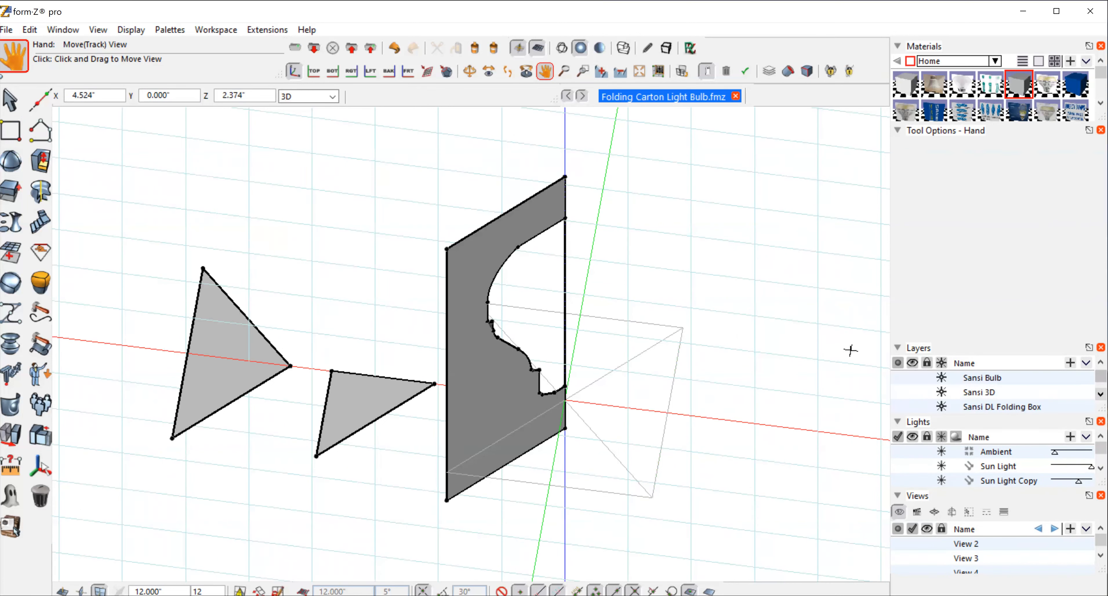
click(1100, 394)
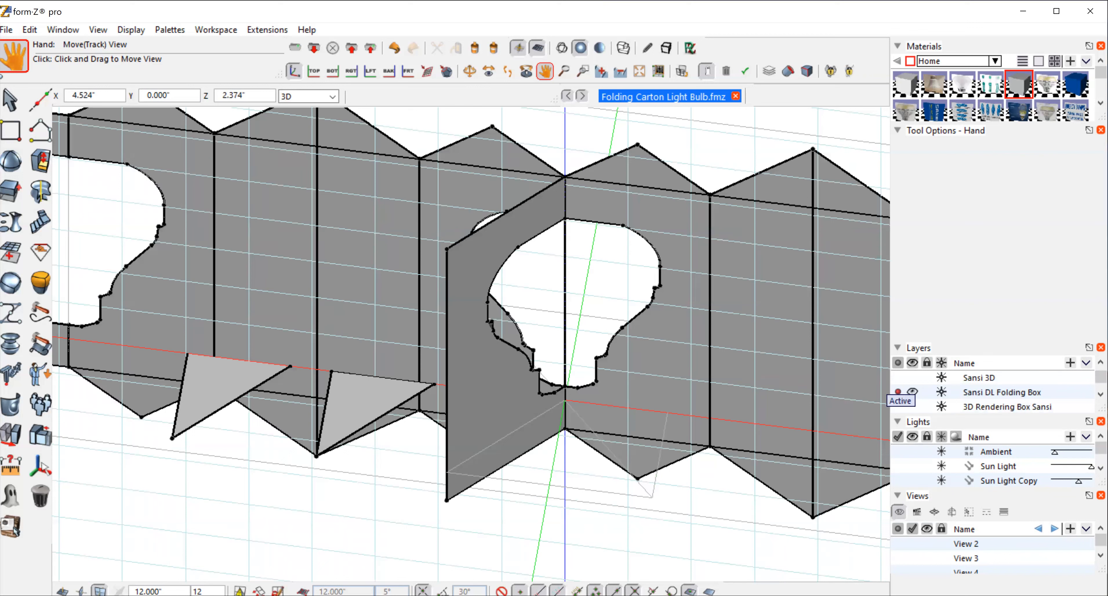
- Ghost the Sansi Carton Tutorial layer so its triangles and panel no longer cover the folding box pattern
click(1101, 393)
click(1101, 394)
click(1101, 394)
click(1100, 393)
click(1101, 394)
click(1101, 394)
click(1100, 394)
click(1100, 394)
click(1101, 393)
click(1101, 394)
click(1101, 394)
click(1101, 394)
click(913, 392)
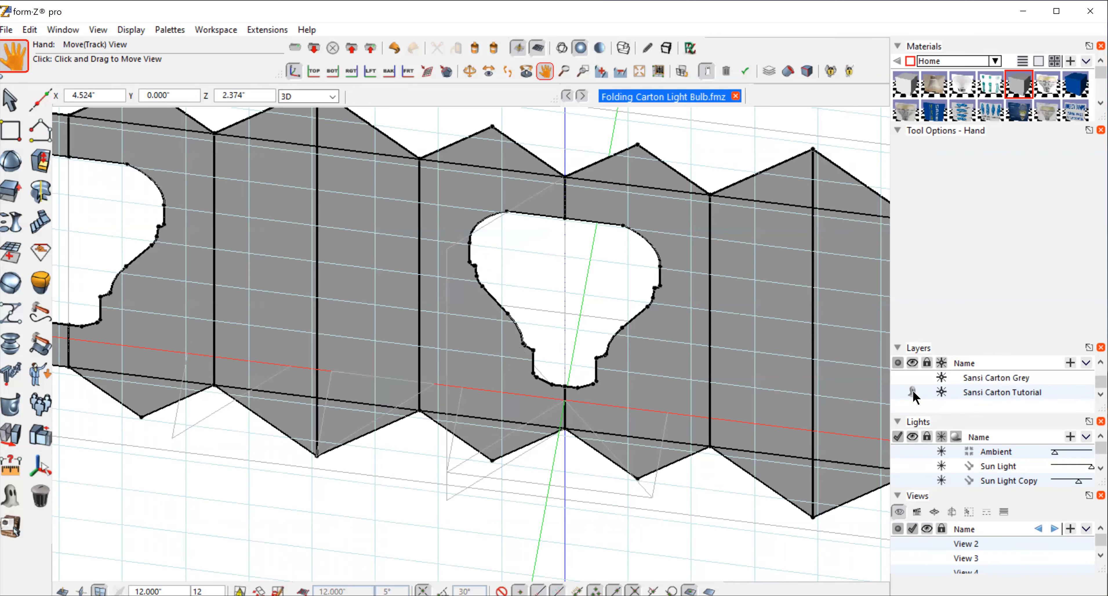
- Fit the flat folding box pattern in view and examine its panels, triangular flaps and bulb cut-outs from several angles
click(640, 71)
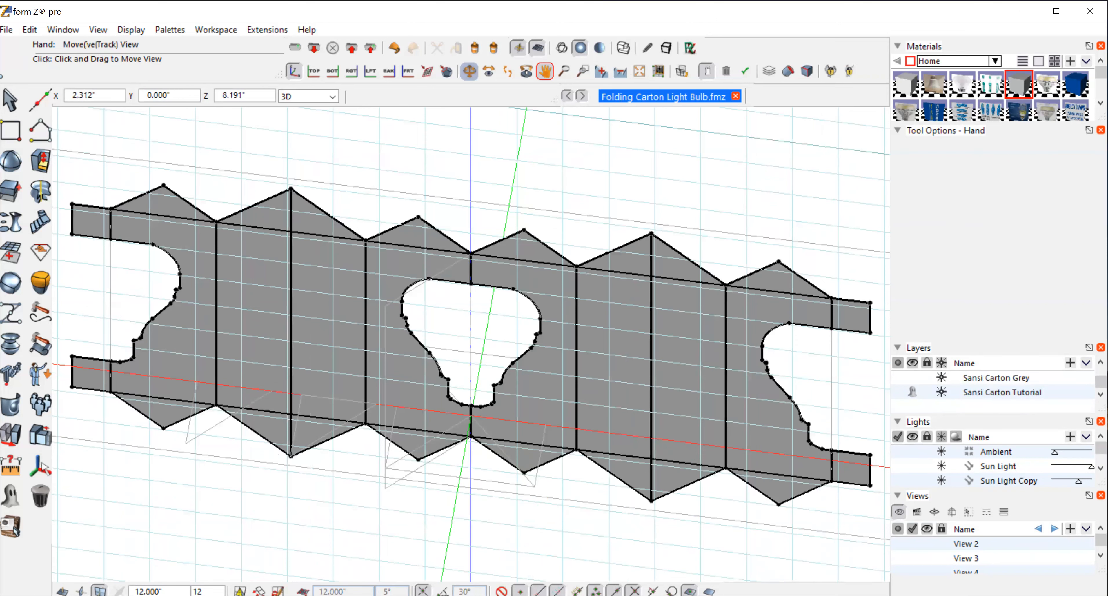
click(469, 71)
drag(535, 361, 632, 111)
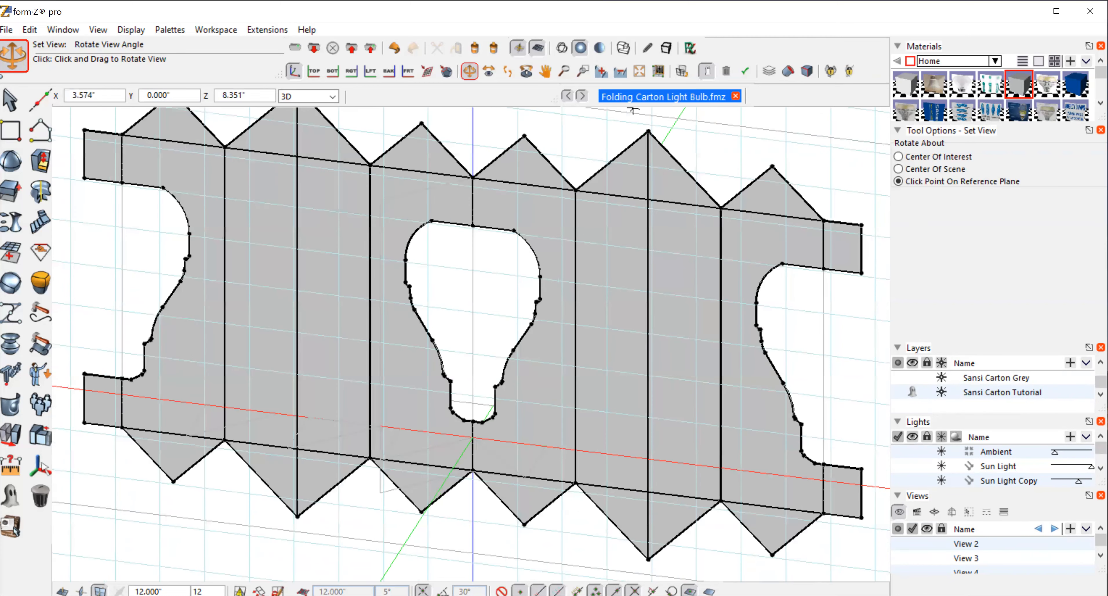
click(620, 71)
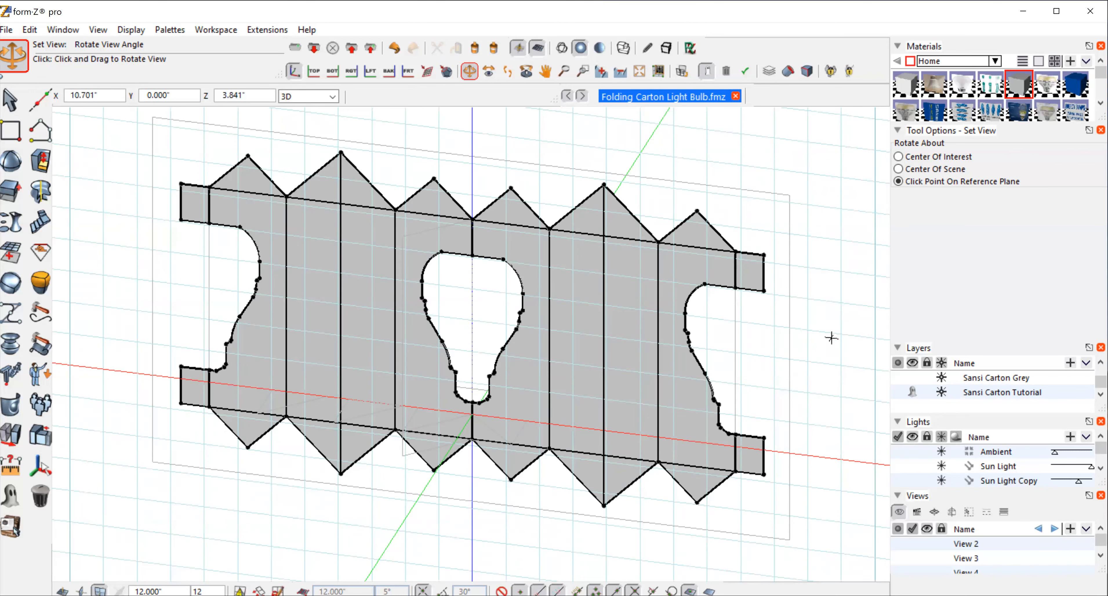
drag(831, 339, 761, 300)
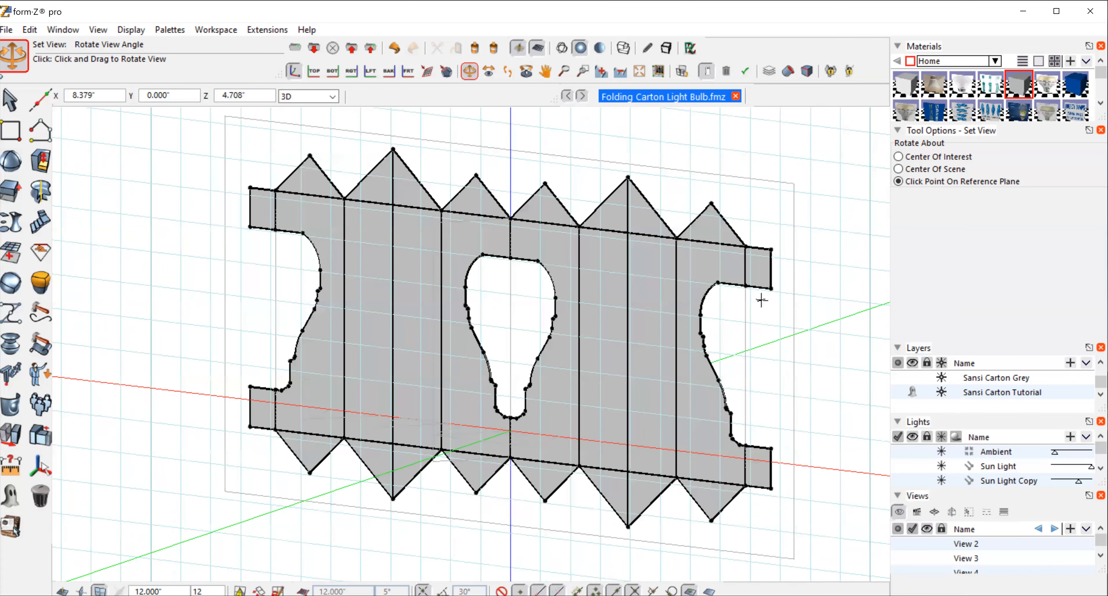